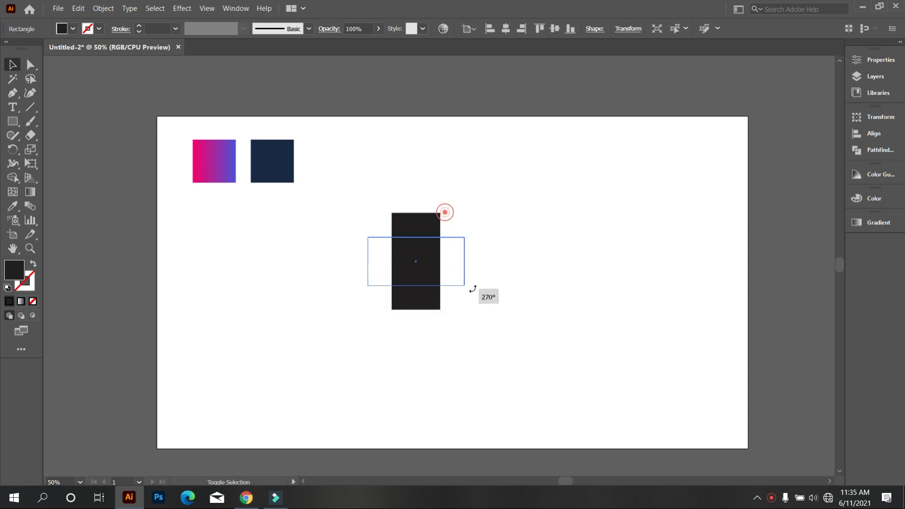
Draw a circle that fits the notch at the upper-left corner of the black cross
left_click(465, 323)
scroll(431, 299, "up", 3)
scroll(429, 294, "up", 1)
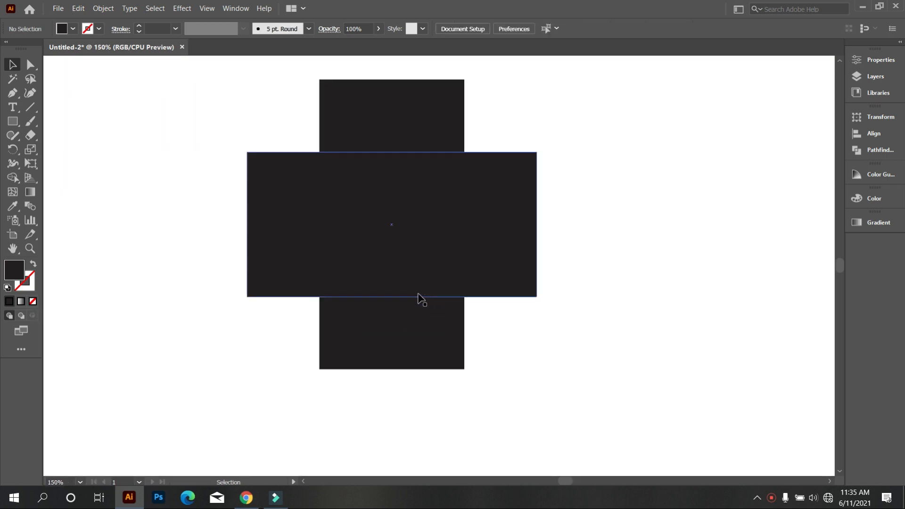
scroll(418, 297, "up", 2)
scroll(266, 210, "up", 1)
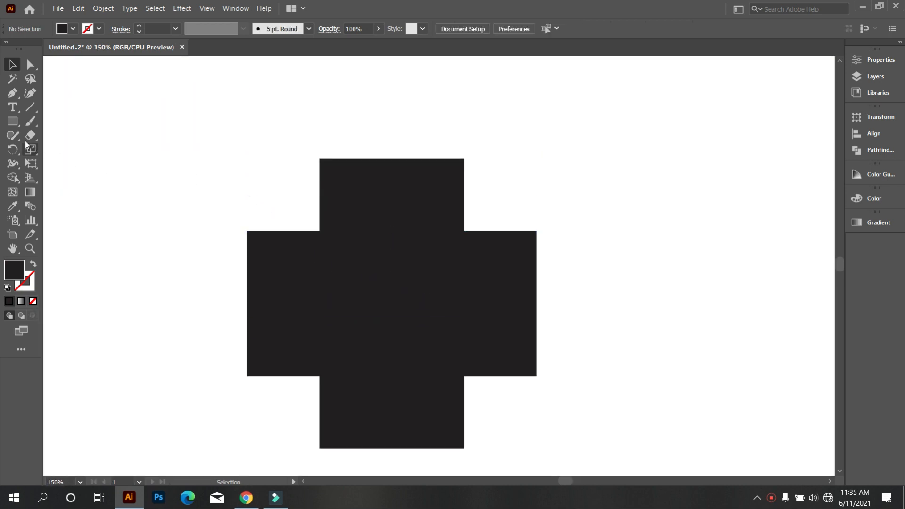
left_click(12, 121)
left_click(49, 151)
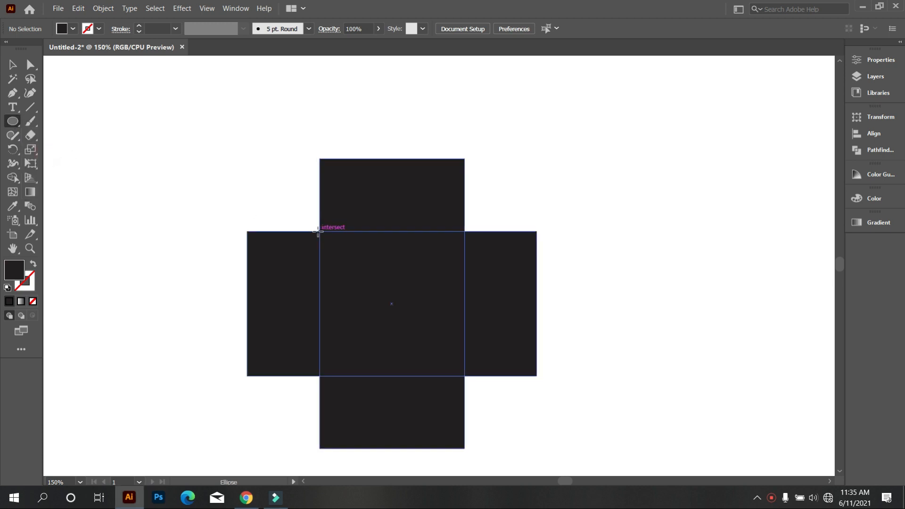
left_click_drag(318, 230, 247, 178)
scroll(181, 197, "down", 1)
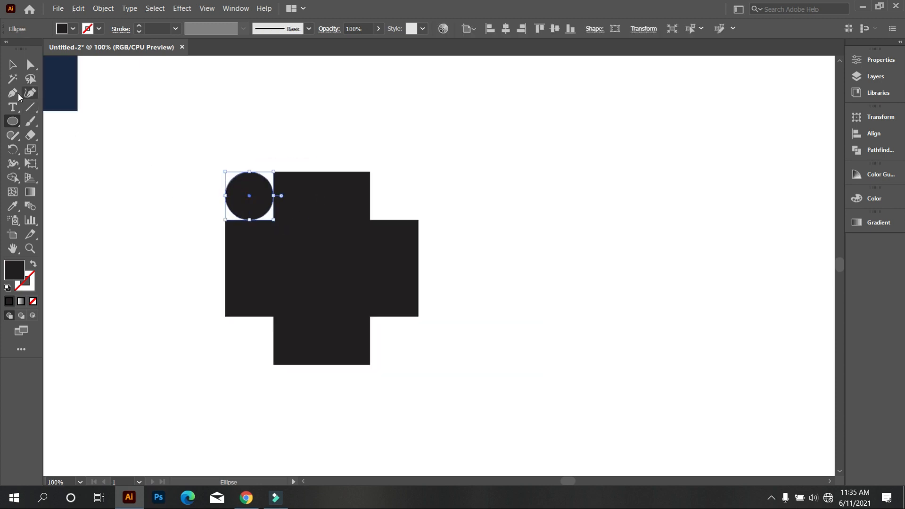
Delete the horizontal rectangle of the cross, keeping the vertical rectangle and the circle
left_click(10, 66)
left_click(200, 91)
scroll(213, 190, "up", 3)
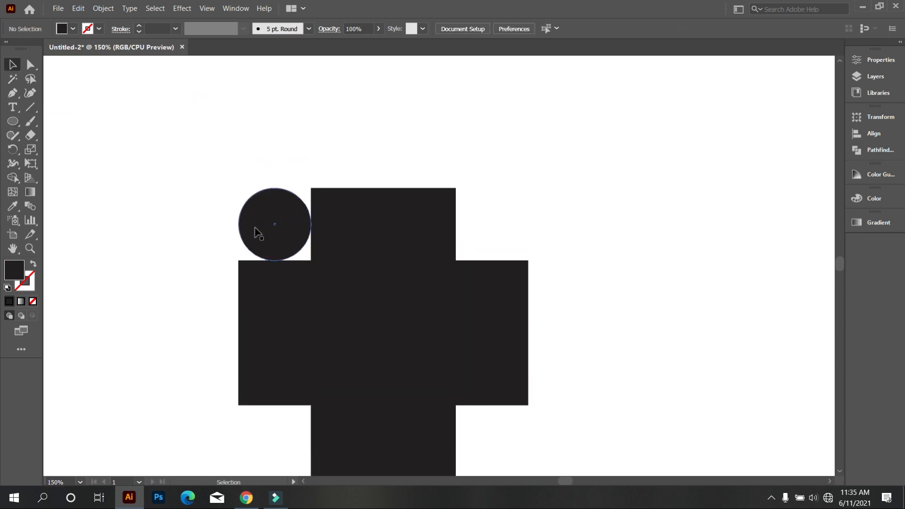
left_click_drag(229, 236, 296, 226)
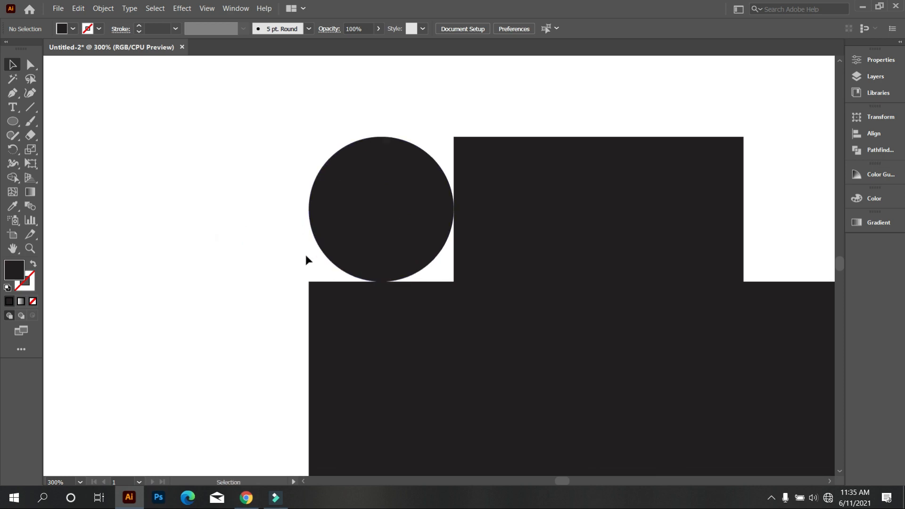
scroll(306, 259, "down", 2)
left_click(434, 310)
key("Delete")
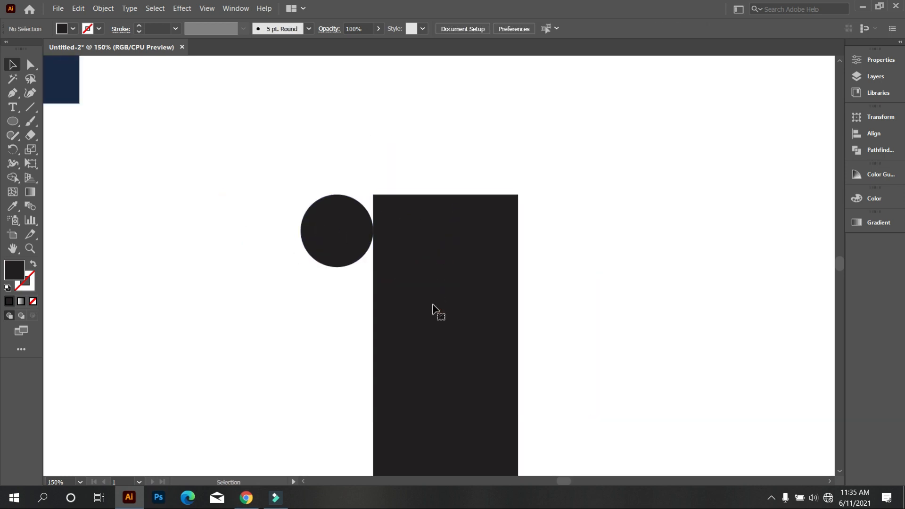
Fill the small circle with the red swatch
left_click(340, 239)
left_click(73, 29)
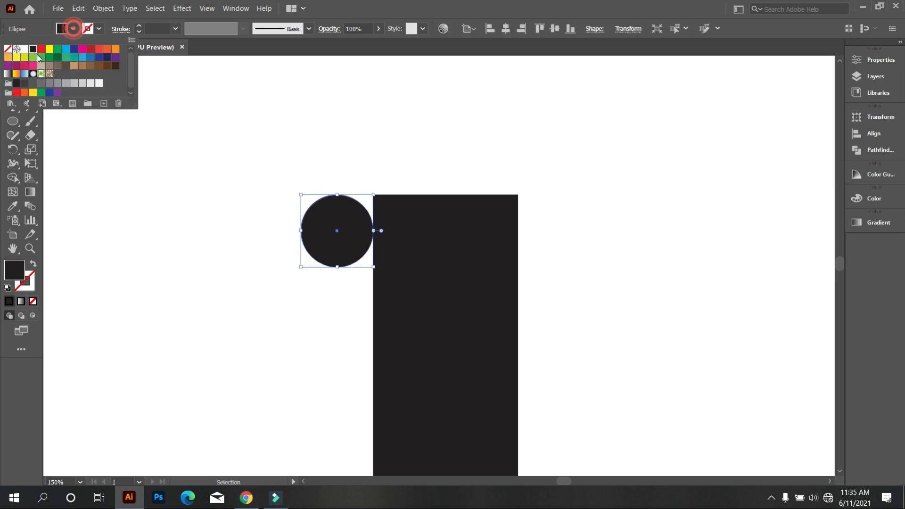
left_click(39, 55)
left_click(191, 150)
left_click(204, 173)
Place one red circle centred on the rectangle's top edge and a copy centred on its bottom edge
left_click_drag(360, 241, 454, 402)
key("ctrl+minus")
left_click(369, 184)
left_click(453, 202)
left_click(376, 155)
left_click_drag(444, 299, 493, 412)
scroll(505, 315, "up", 2)
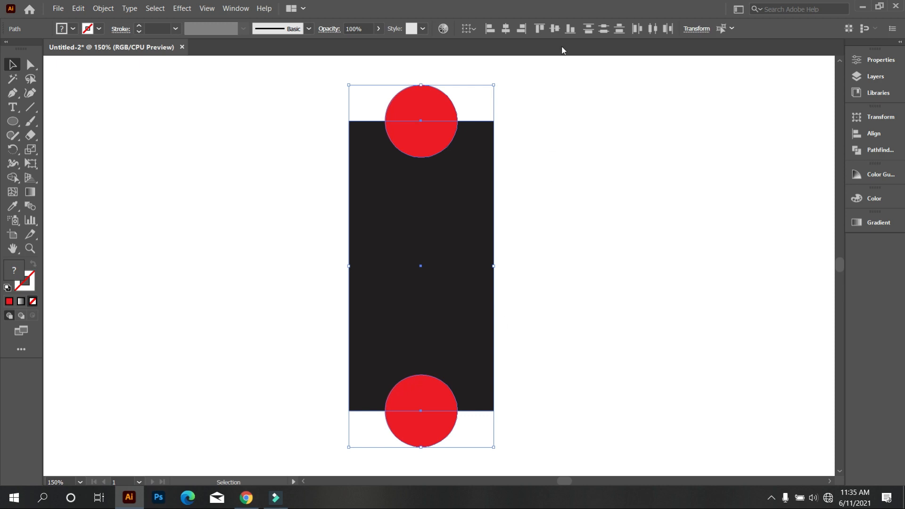
left_click(520, 111)
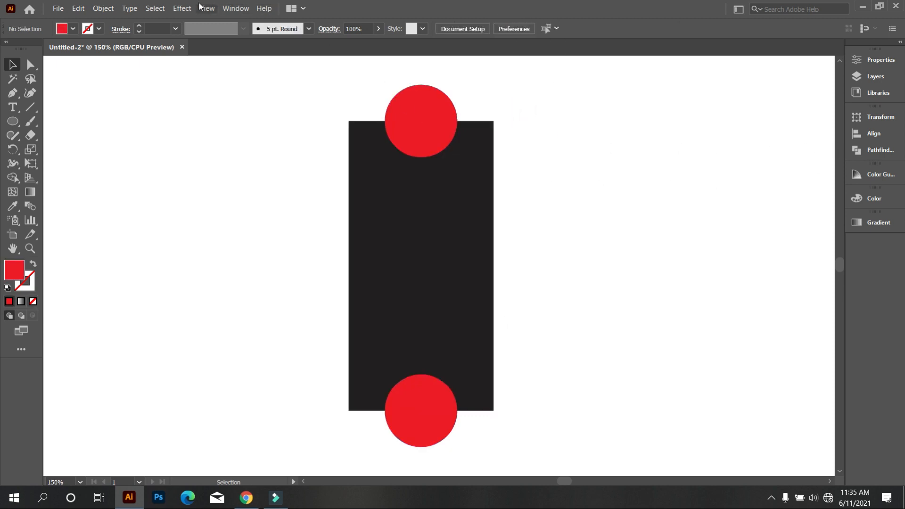
Cut both red circles out of the black rectangle with the Pathfinder Minus Front operation
left_click(234, 9)
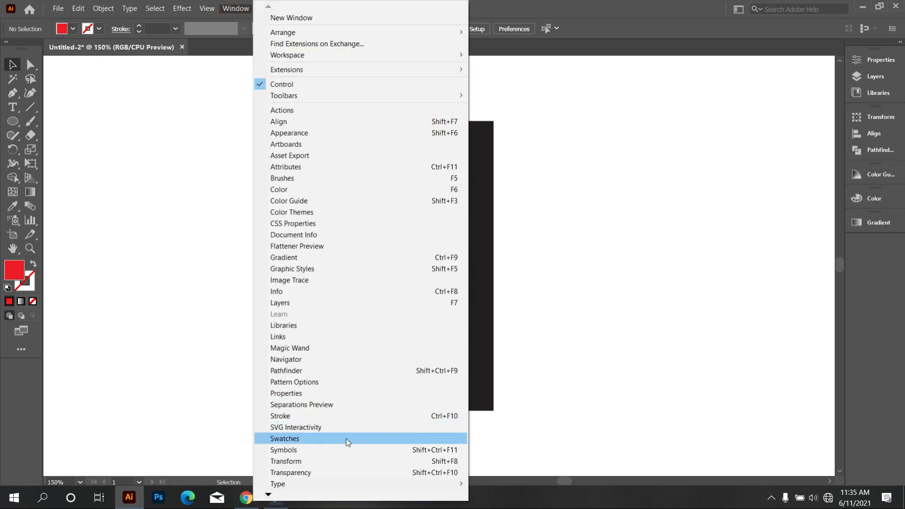
left_click(344, 370)
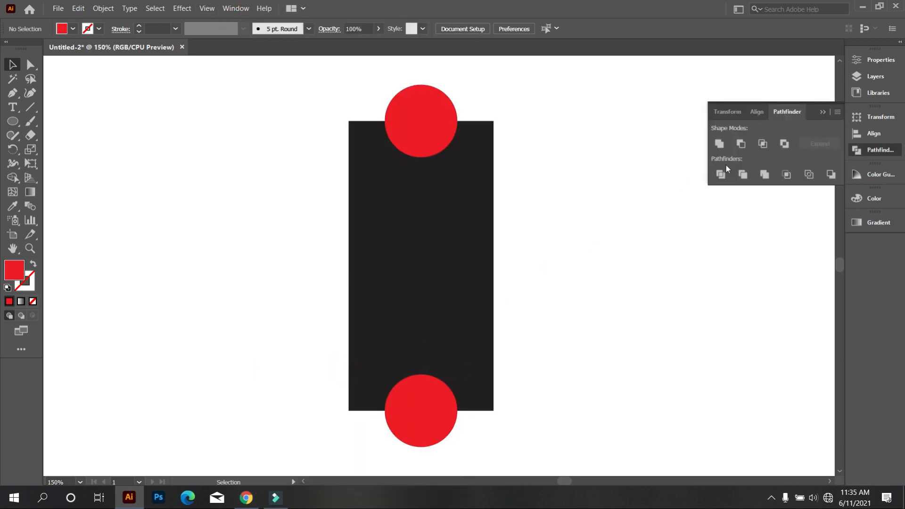
left_click(740, 143)
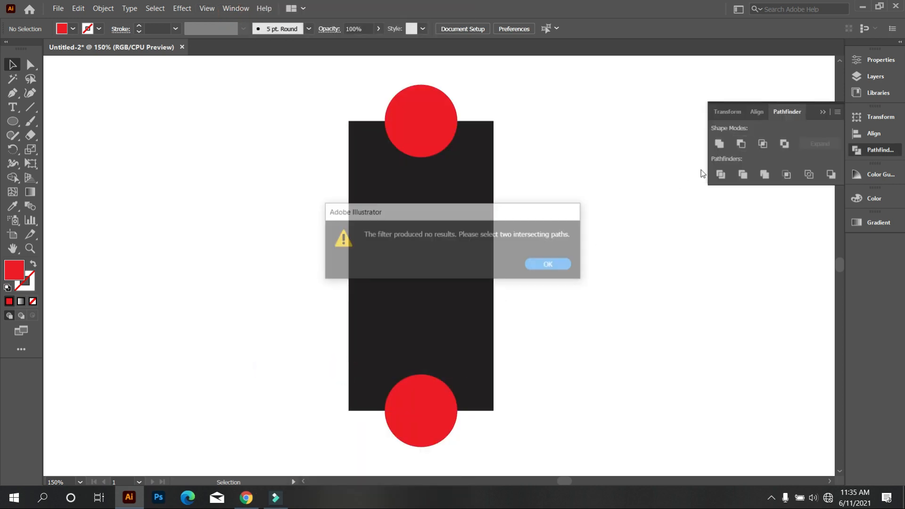
left_click(550, 270)
left_click(589, 220)
left_click_drag(272, 94, 490, 410)
left_click(739, 144)
left_click(643, 200)
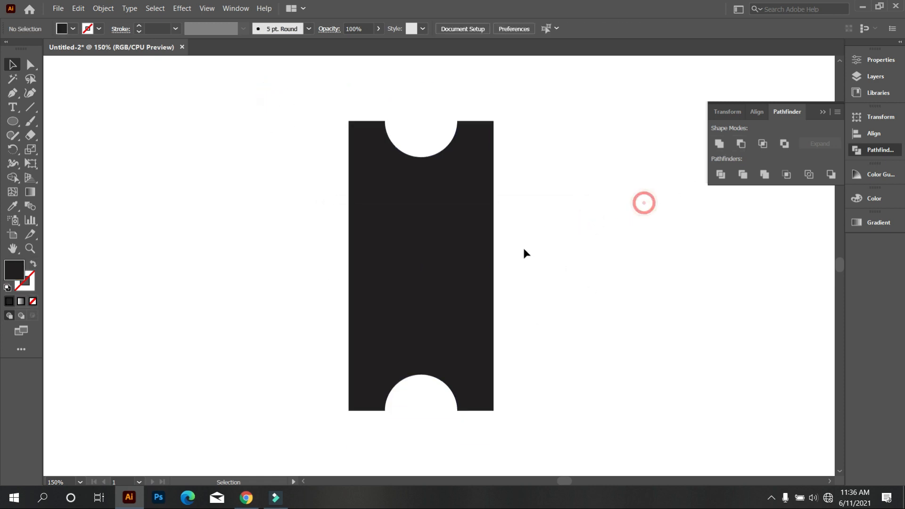
Duplicate the notched rectangle in place and rotate the copy 90° to form a cross
scroll(523, 248, "down", 1)
left_click(546, 281)
left_click(414, 185)
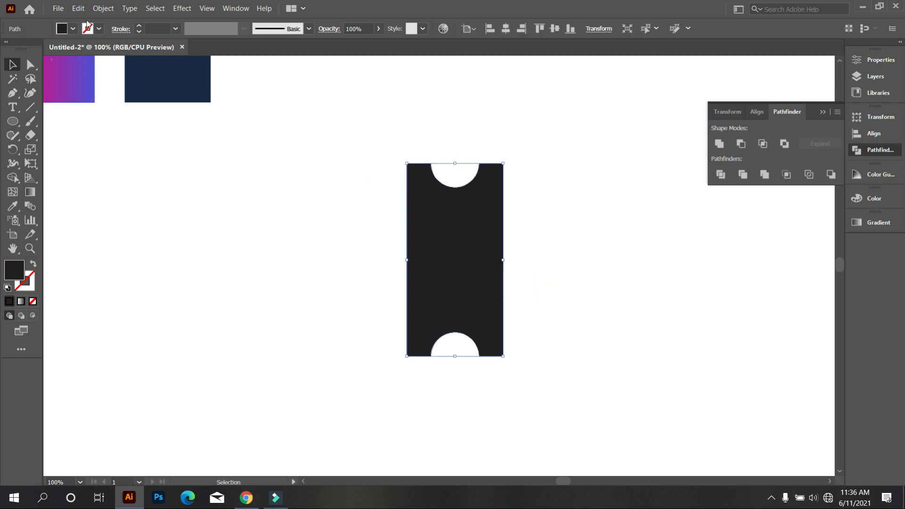
left_click(79, 8)
left_click(92, 58)
left_click(79, 9)
left_click(124, 103)
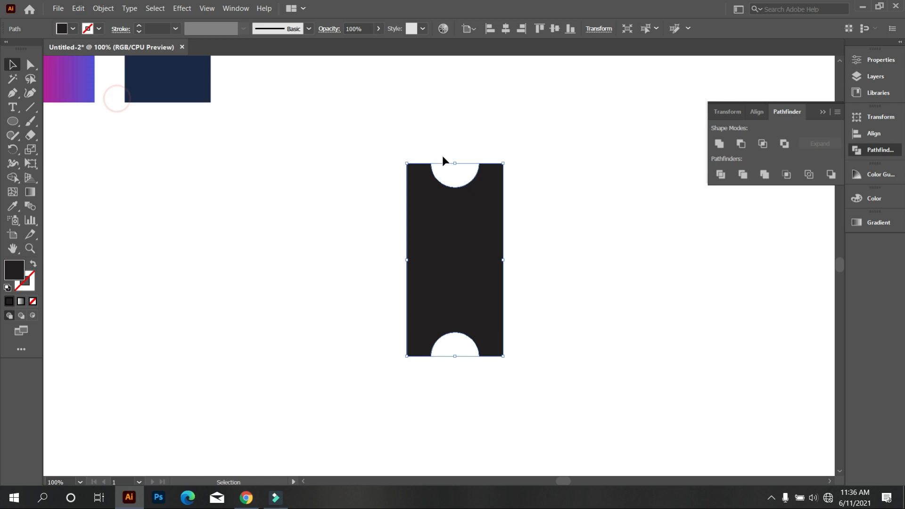
left_click_drag(506, 161, 560, 339)
left_click(560, 339)
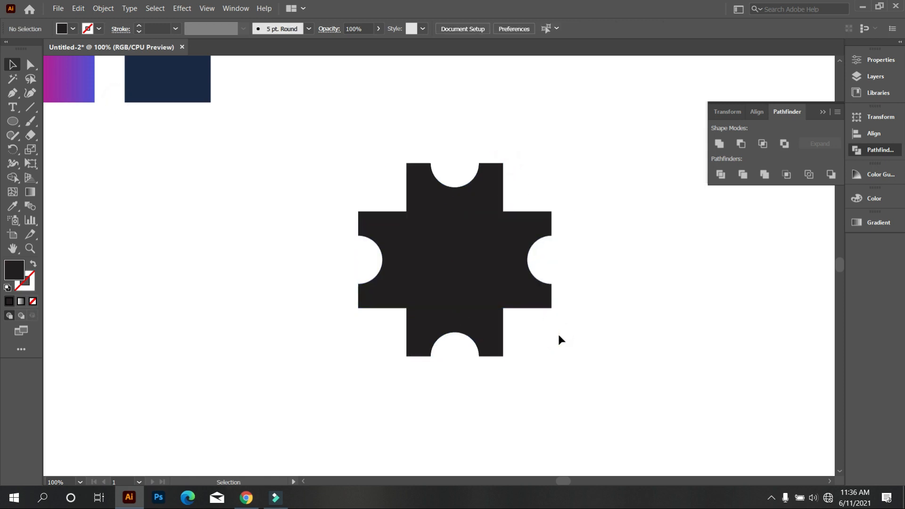
Unite the two notched rectangles and round all corners of the resulting shape to about 14.39 px
left_click_drag(318, 114, 577, 410)
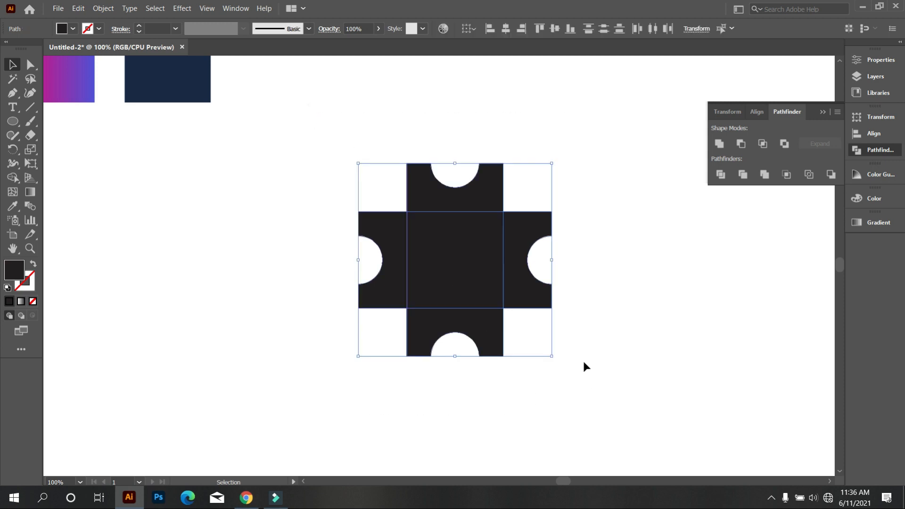
left_click(724, 142)
left_click(30, 64)
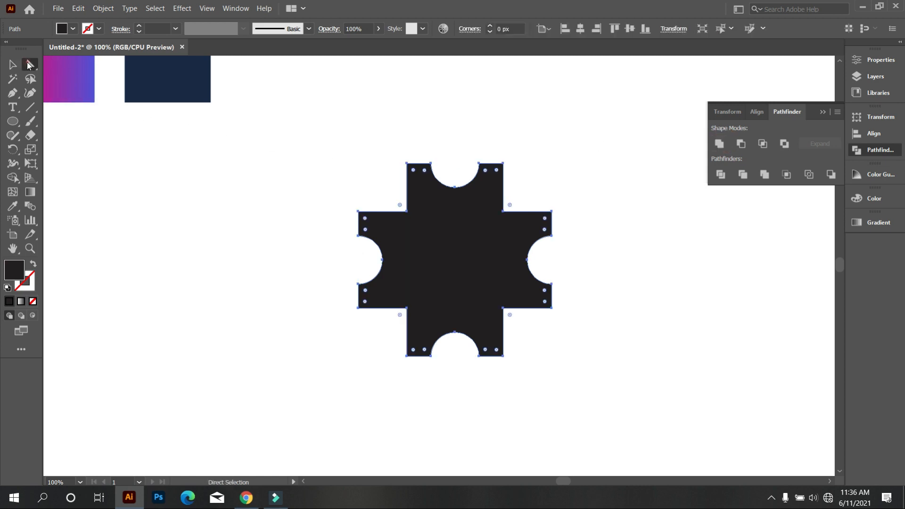
left_click_drag(413, 171, 465, 288)
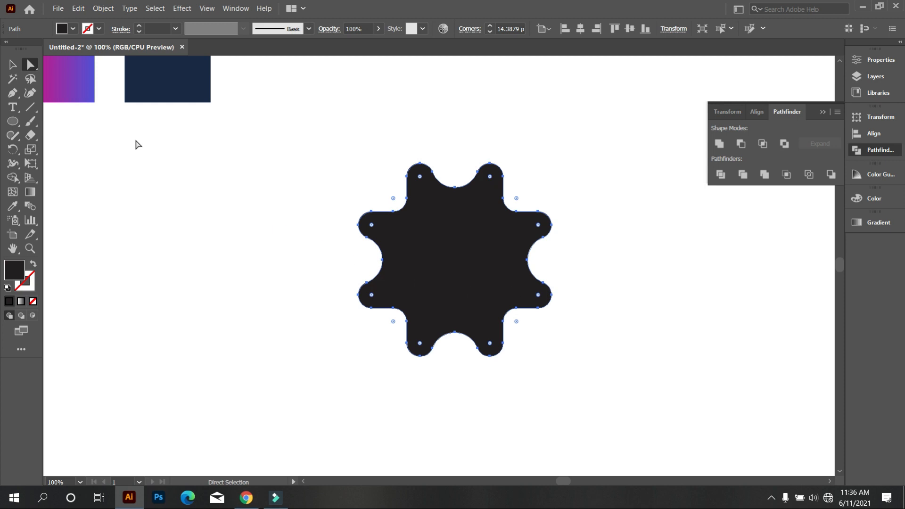
left_click(13, 64)
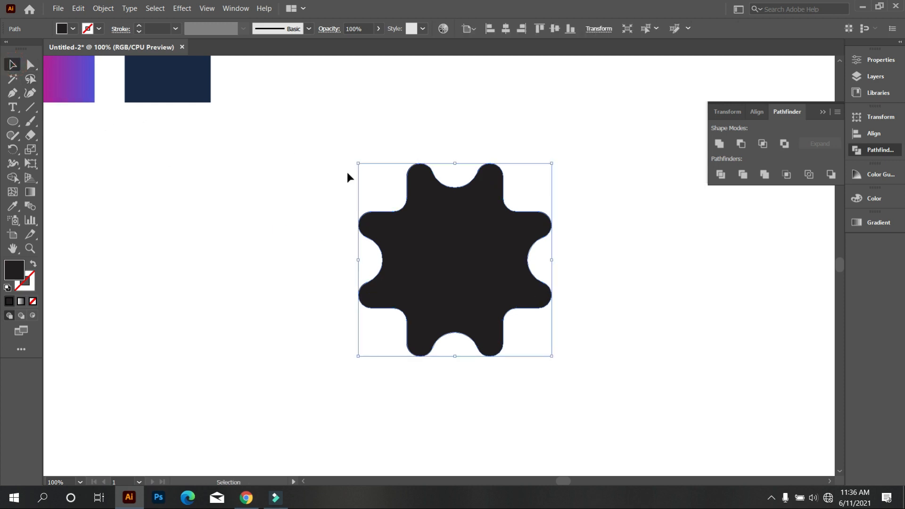
Duplicate the rounded shape in place and fill the copy with the light blue swatch
left_click(83, 10)
left_click(93, 58)
left_click(79, 11)
left_click(99, 103)
left_click(74, 29)
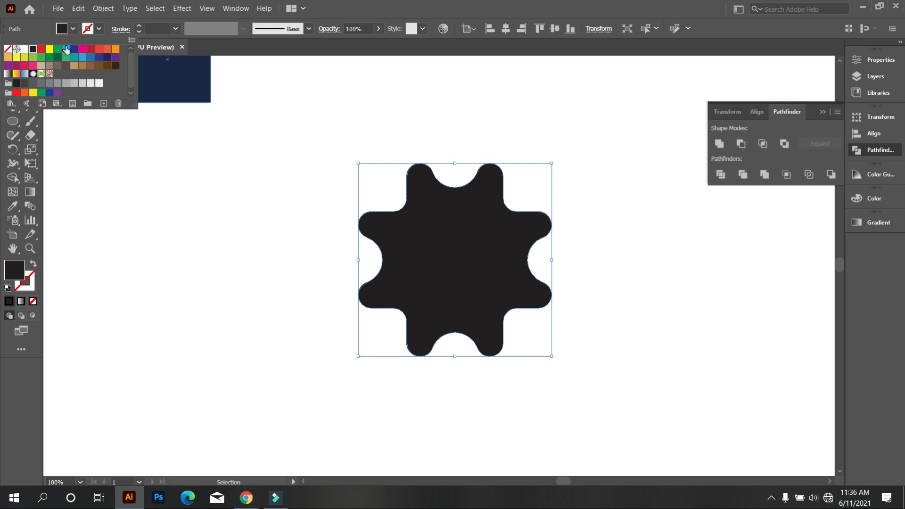
left_click(67, 47)
left_click(146, 137)
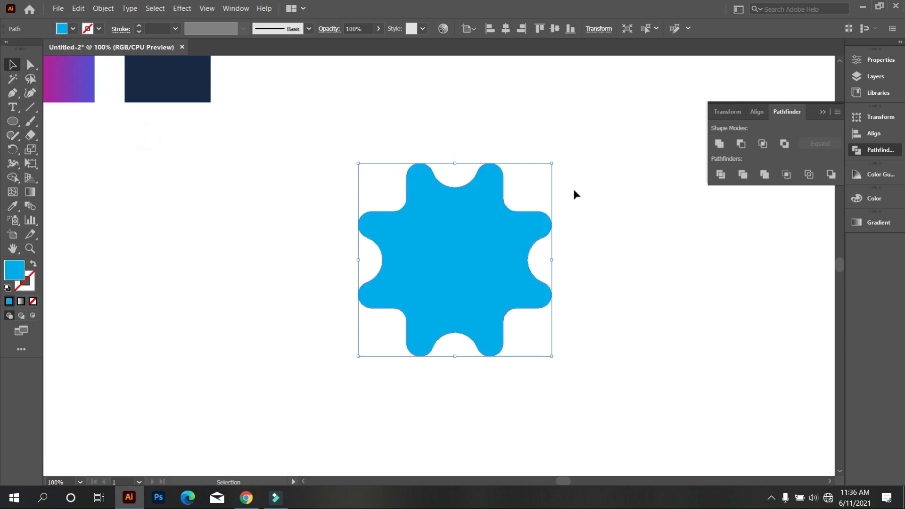
Rotate the light blue copy 45° and unite it with the black shape beneath
left_click_drag(555, 160, 606, 250)
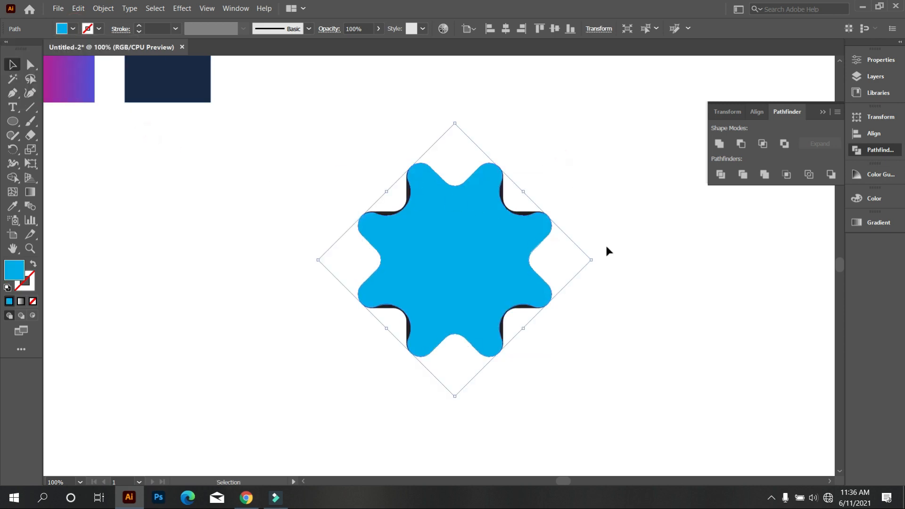
left_click(620, 290)
left_click_drag(623, 385, 326, 154)
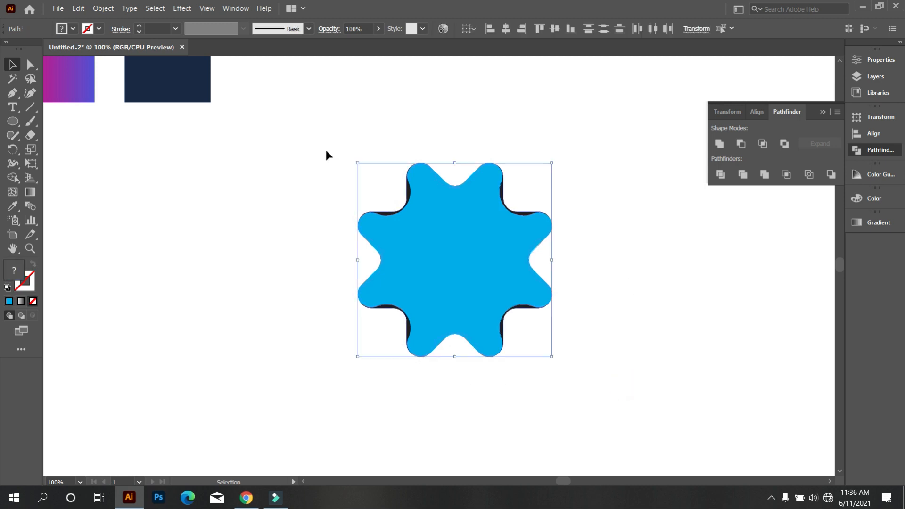
left_click(723, 146)
left_click(659, 174)
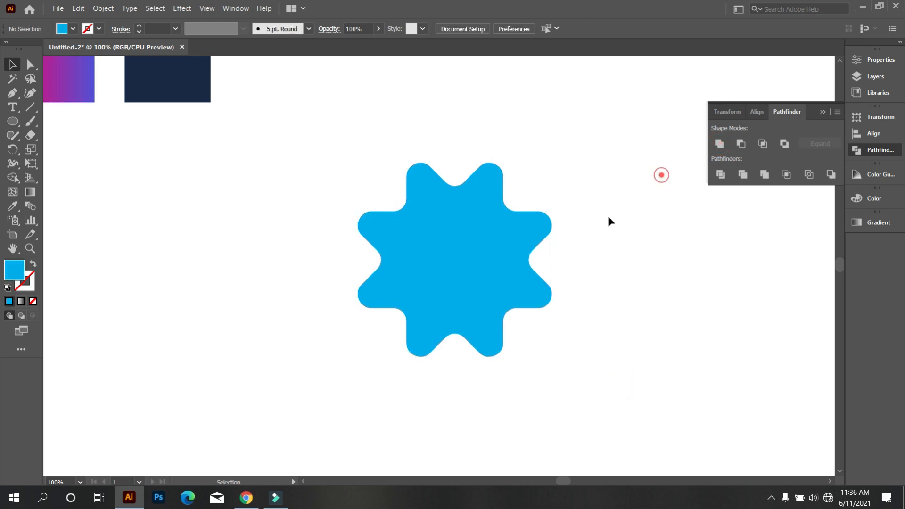
Round the inner notches of the united gear shape to about 21.65 px
left_click(453, 256)
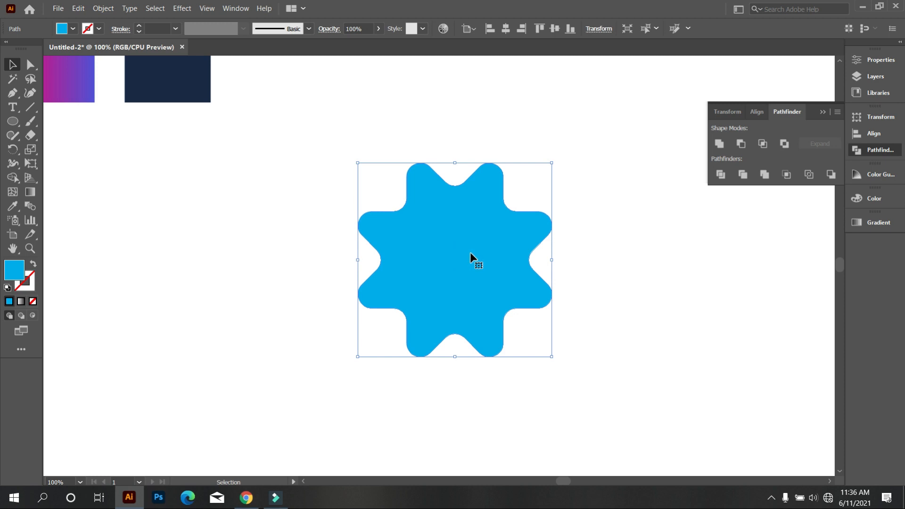
left_click(31, 65)
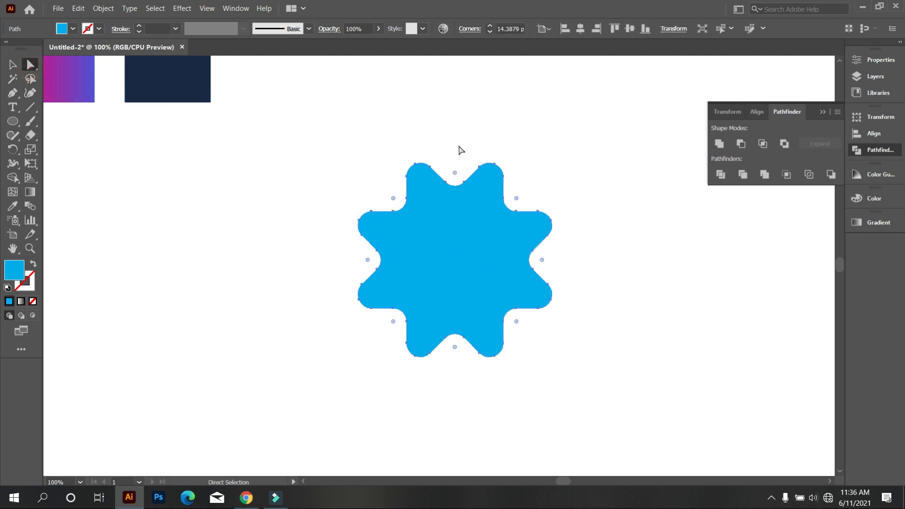
left_click_drag(456, 173, 460, 165)
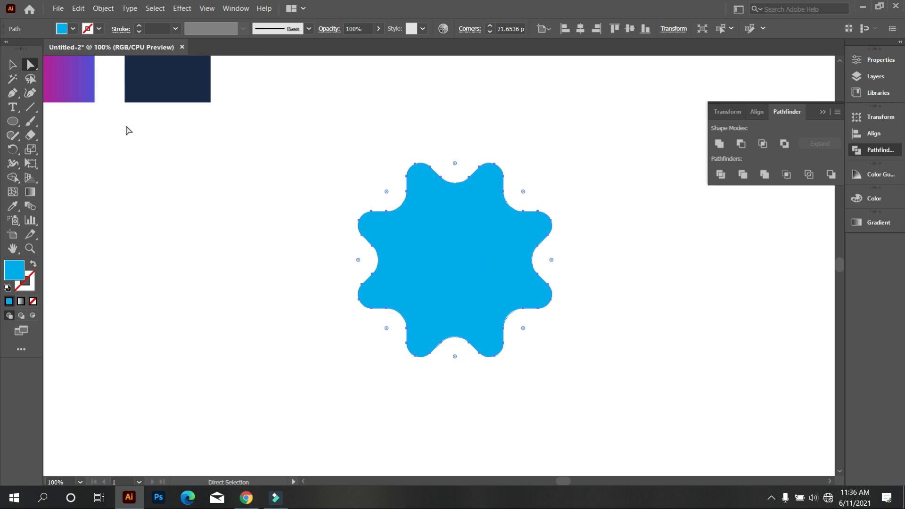
left_click(13, 64)
left_click(184, 184)
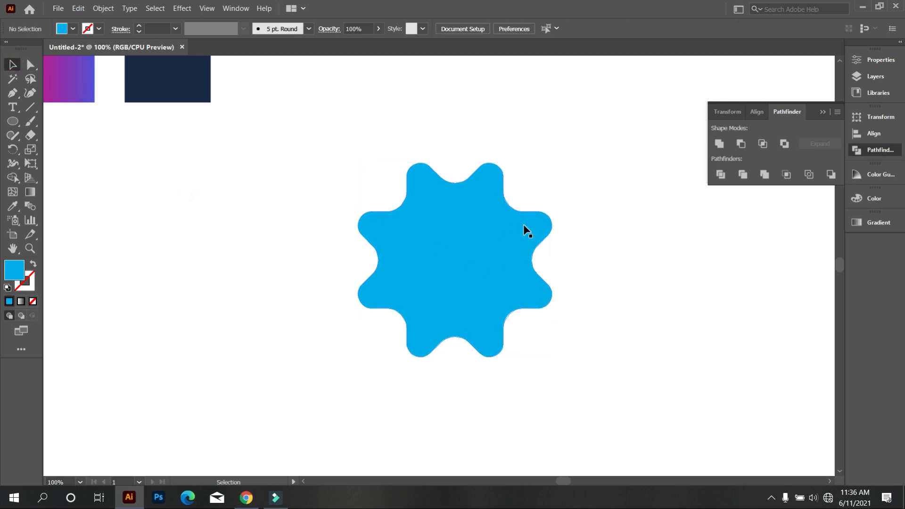
Fill the gear shape with the black swatch
scroll(523, 225, "down", 2, "alt")
scroll(576, 258, "up", 1, "alt")
left_click_drag(579, 333, 340, 150)
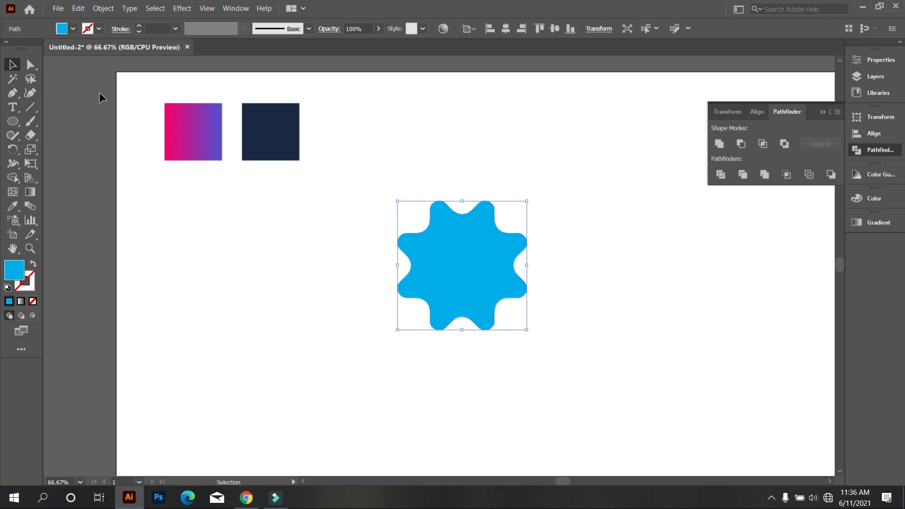
left_click(74, 29)
left_click(33, 53)
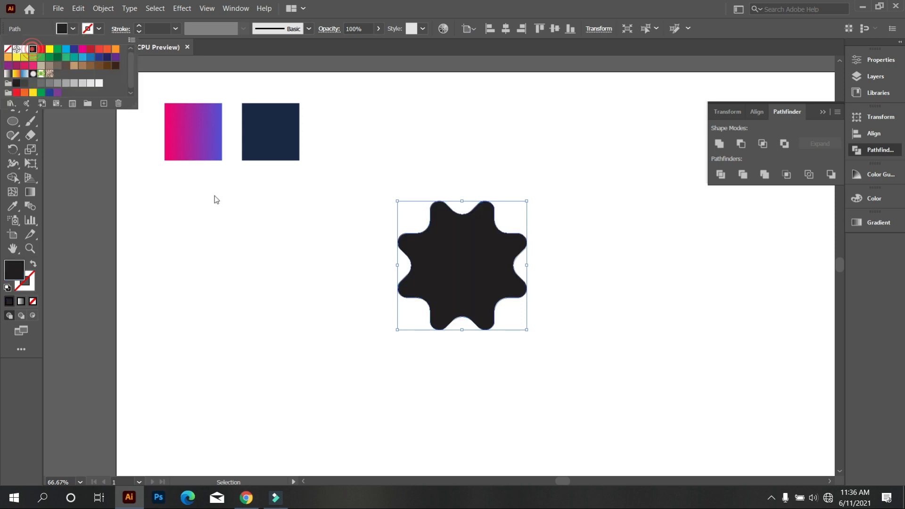
left_click(222, 235)
scroll(440, 257, "up", 1, "alt")
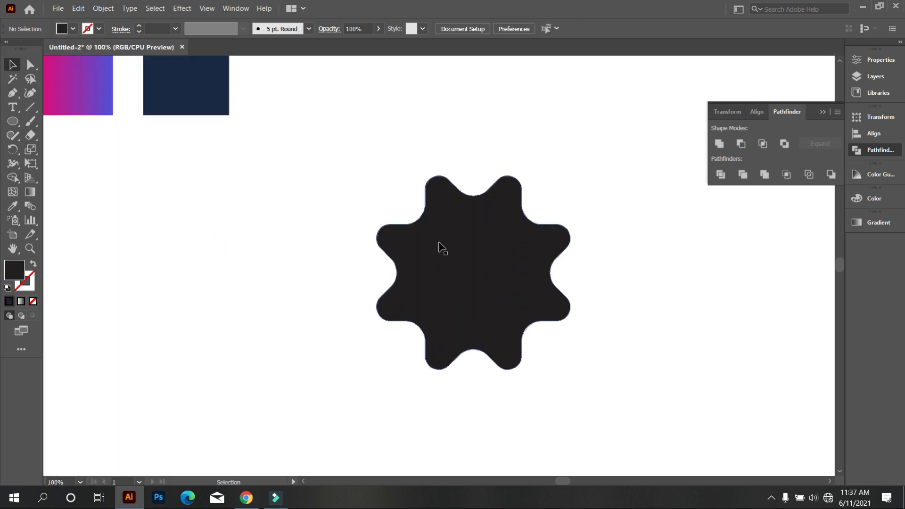
scroll(440, 245, "down", 1, "alt")
left_click_drag(371, 179, 555, 377)
left_click(602, 343)
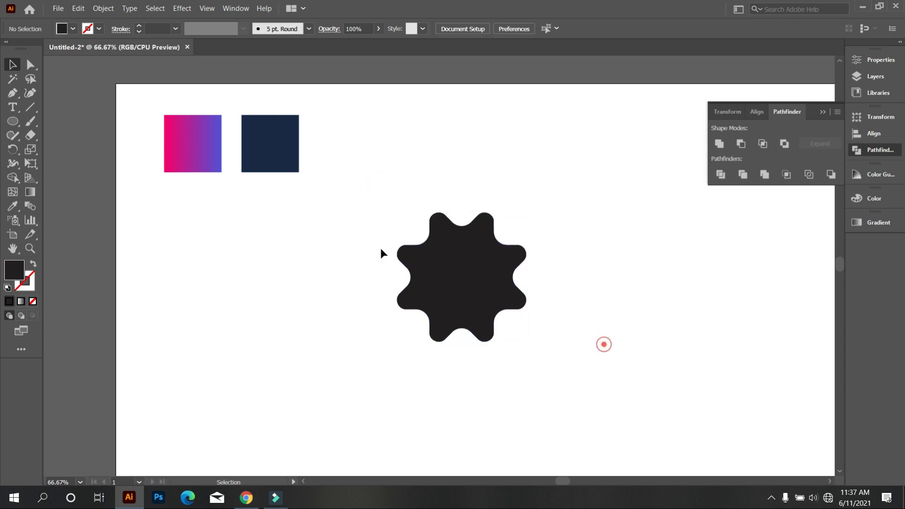
Draw a vertical line through the centre of the gear, extending beyond its top and bottom
left_click(28, 109)
left_click_drag(461, 152, 461, 161)
mouse_move(466, 192)
left_mouse_down()
mouse_move(476, 460)
mouse_move(485, 459)
left_mouse_up()
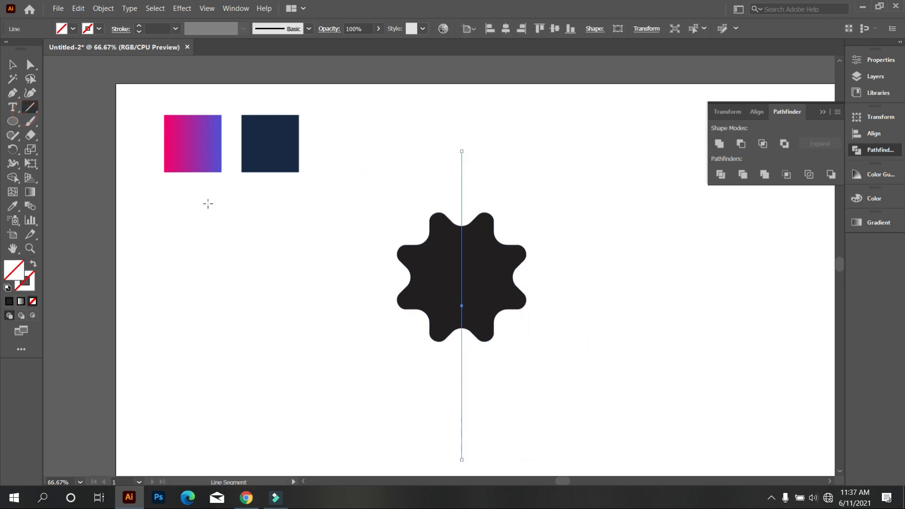
Apply the red swatch to the stroke of the vertical line through the gear
left_click(99, 28)
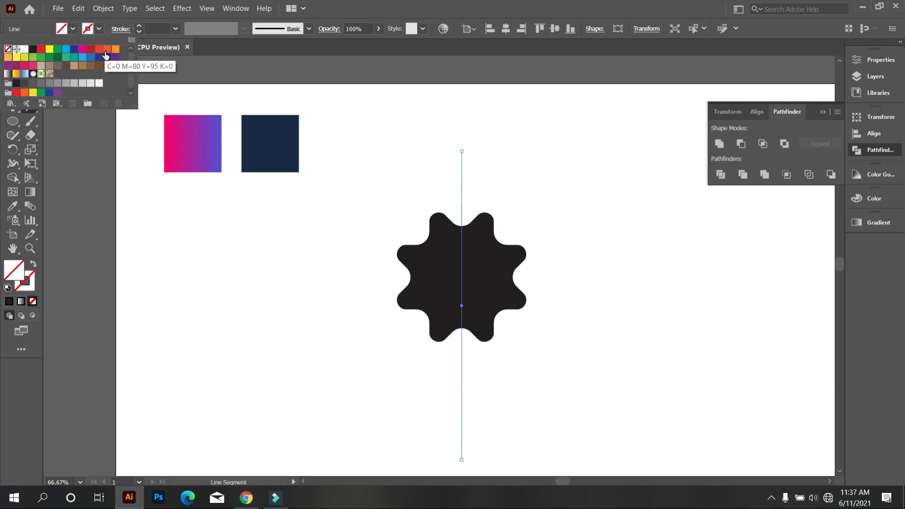
left_click(42, 54)
left_click(220, 284)
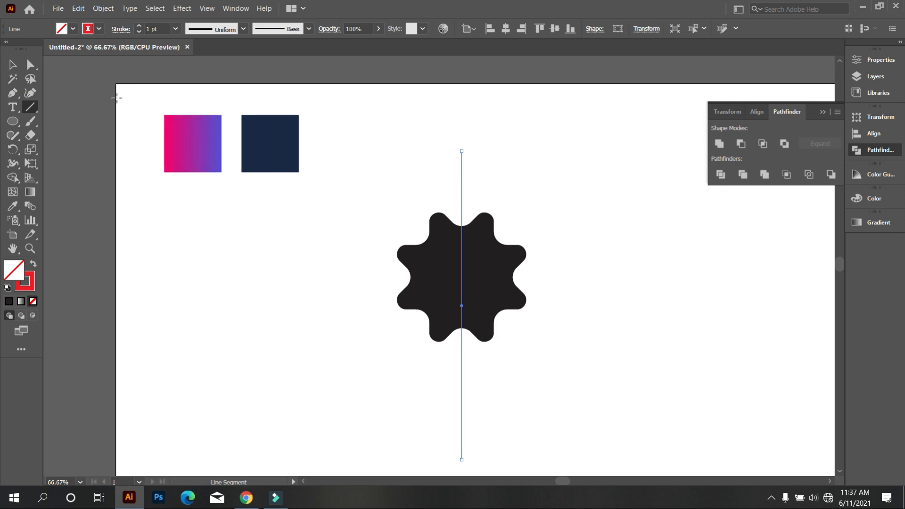
Create a horizontal copy of the red vertical line by rotating a duplicate 90° about its midpoint
left_click(13, 64)
left_click(430, 151)
left_click_drag(407, 139, 493, 181)
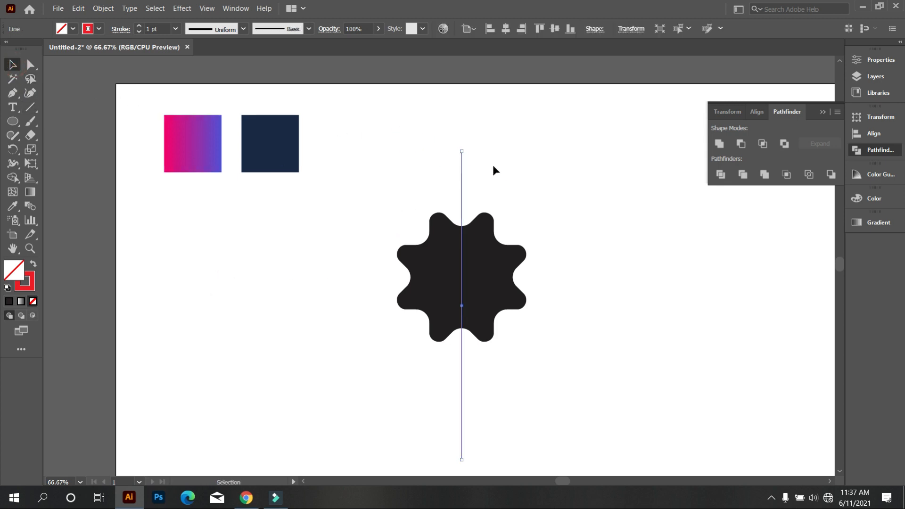
left_click_drag(466, 150, 593, 366)
left_click(589, 367)
Align the vertical centres of the gear and both red lines so the lines cross at the gear's centre
left_click_drag(441, 266, 370, 197)
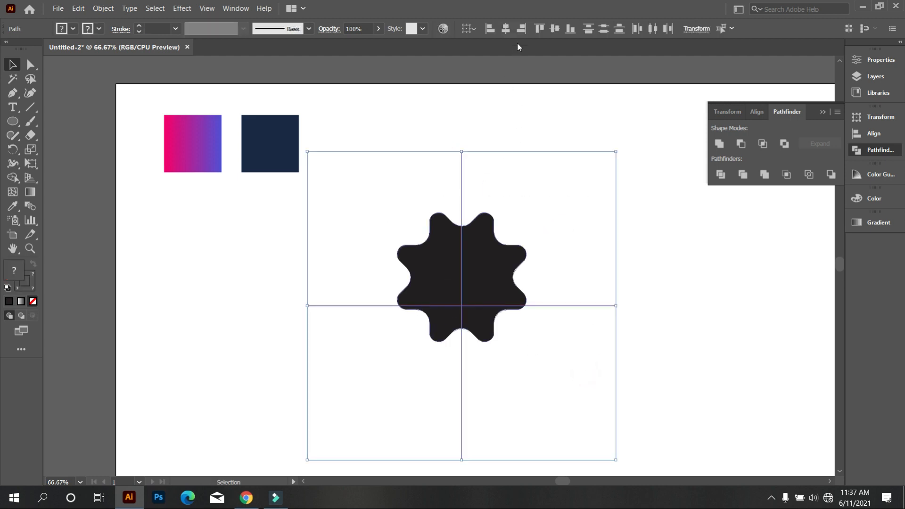
left_click(555, 28)
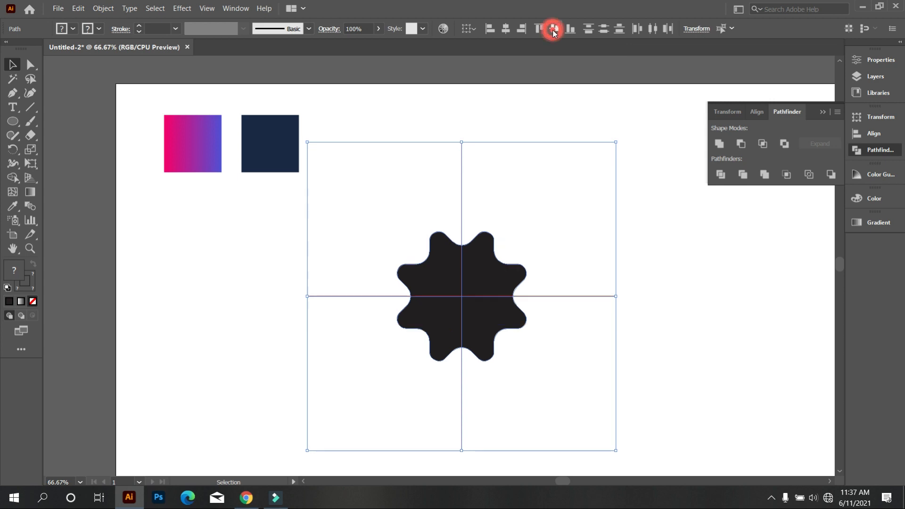
left_click(534, 149)
Draw a small circle centred on the vertical line just above the gear's upper notch, with a red fill and no stroke
scroll(531, 309, "down", 2)
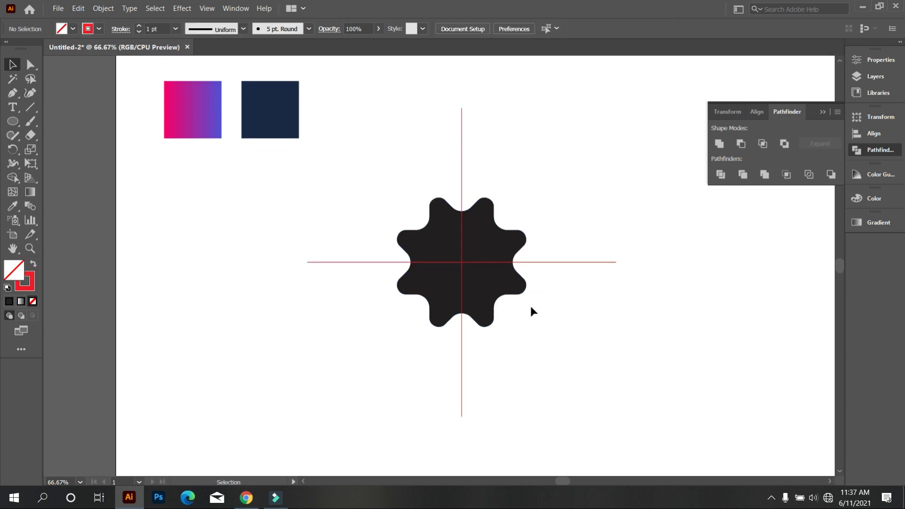
scroll(523, 307, "up", 1)
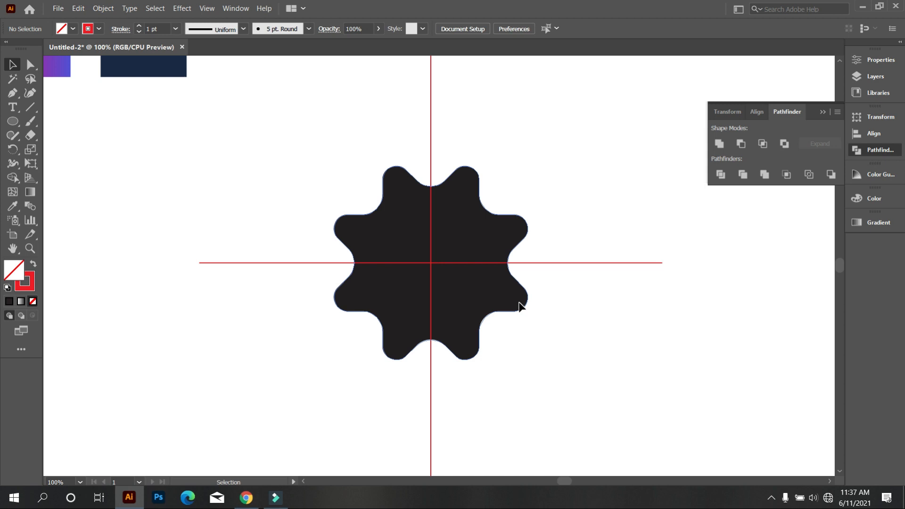
scroll(558, 377, "up", 1)
left_click_drag(557, 372, 310, 153)
left_click(309, 152)
scroll(365, 209, "up", 3)
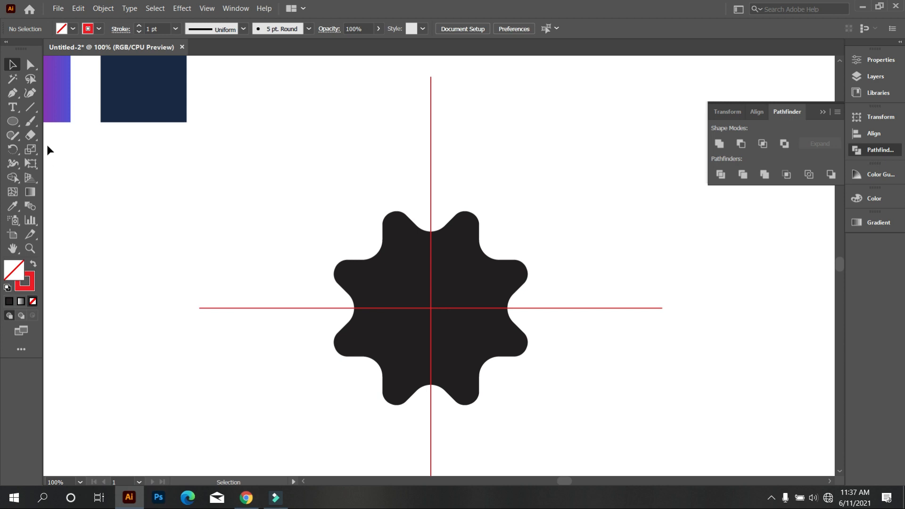
left_click(14, 125)
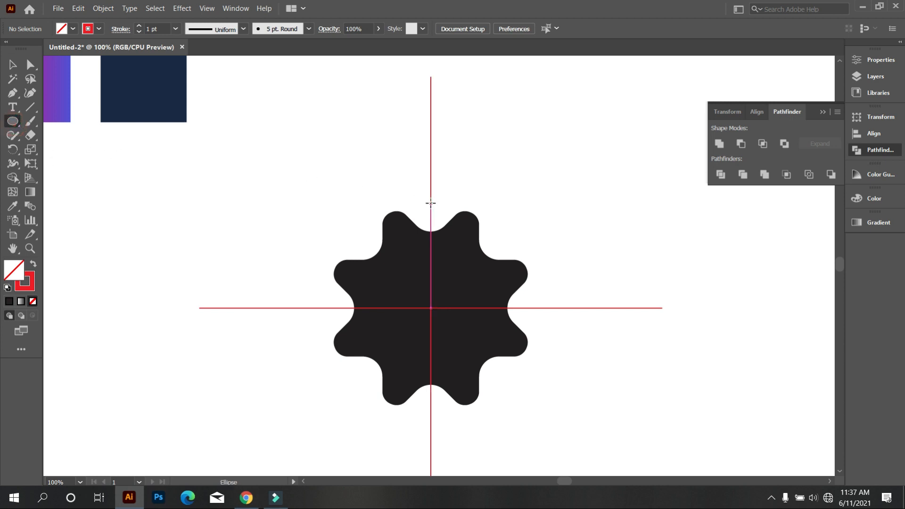
mouse_move(430, 202)
left_mouse_down()
mouse_move(432, 195)
mouse_move(441, 211)
left_mouse_up()
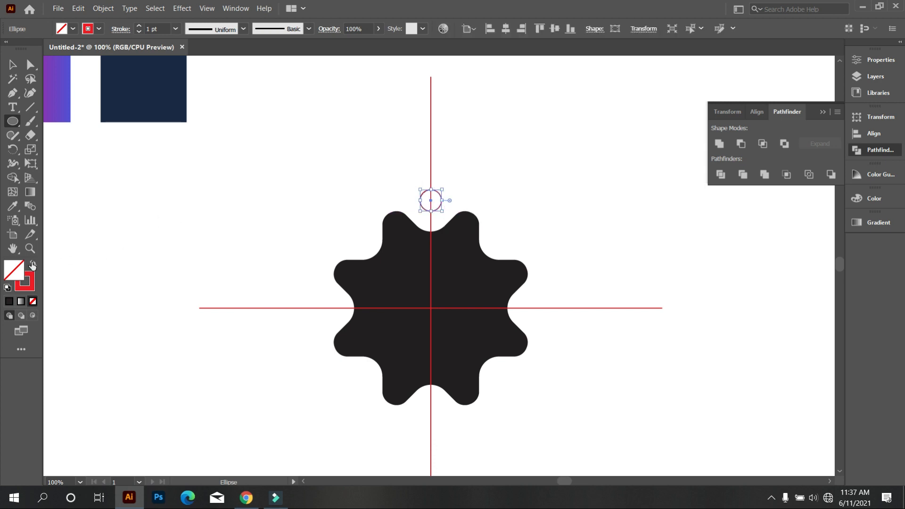
left_click(32, 265)
left_click(12, 67)
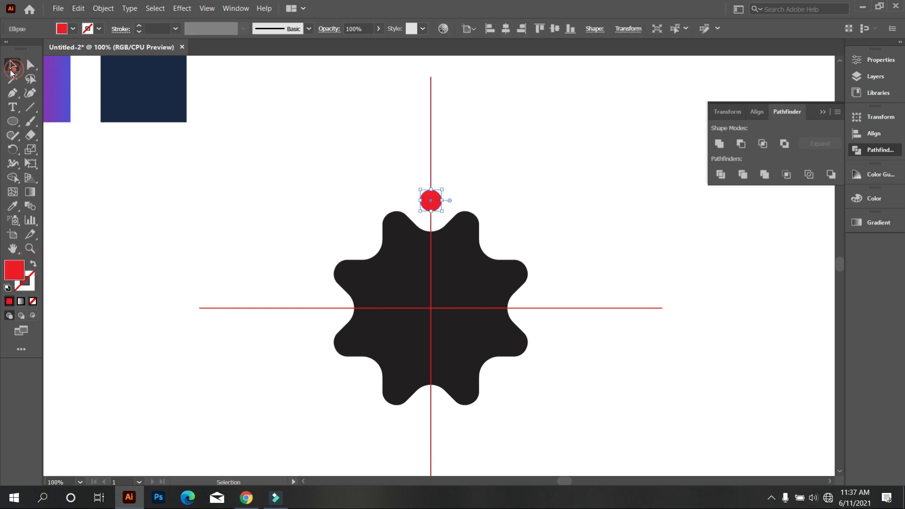
left_click(229, 210)
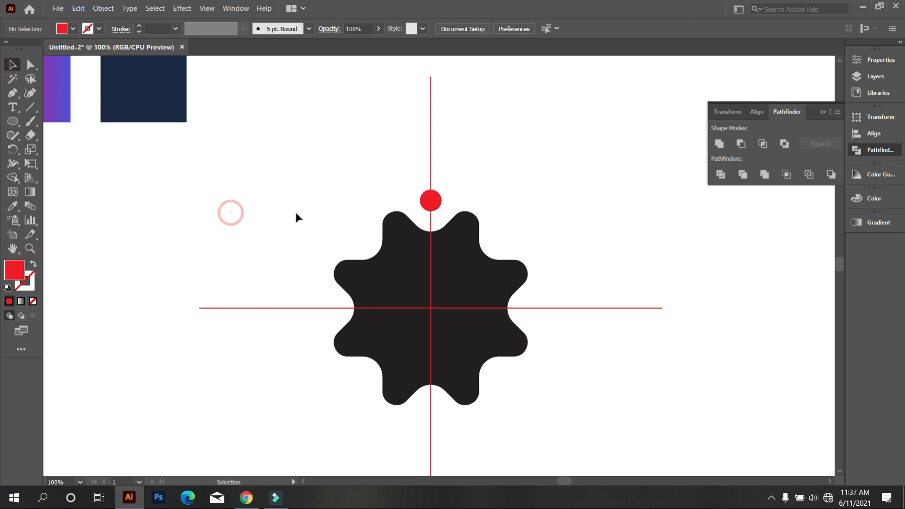
Rotate a copy of the small red circle by 360/4 degrees around the intersection of the two lines
left_click(436, 203)
left_click(16, 147)
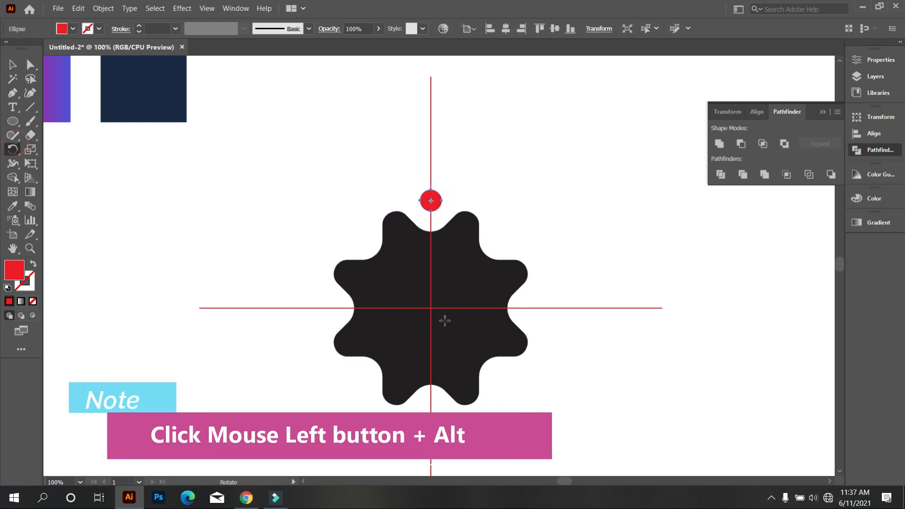
left_click(431, 308, "alt")
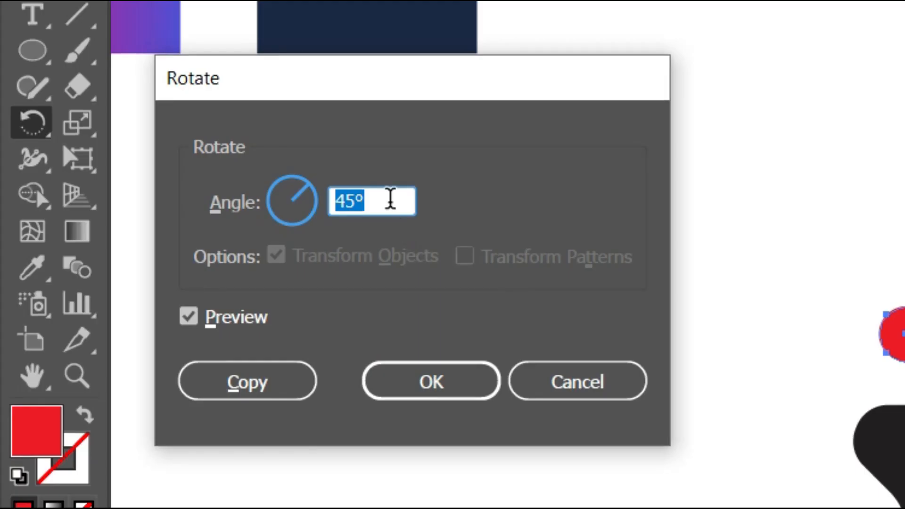
left_click(152, 179)
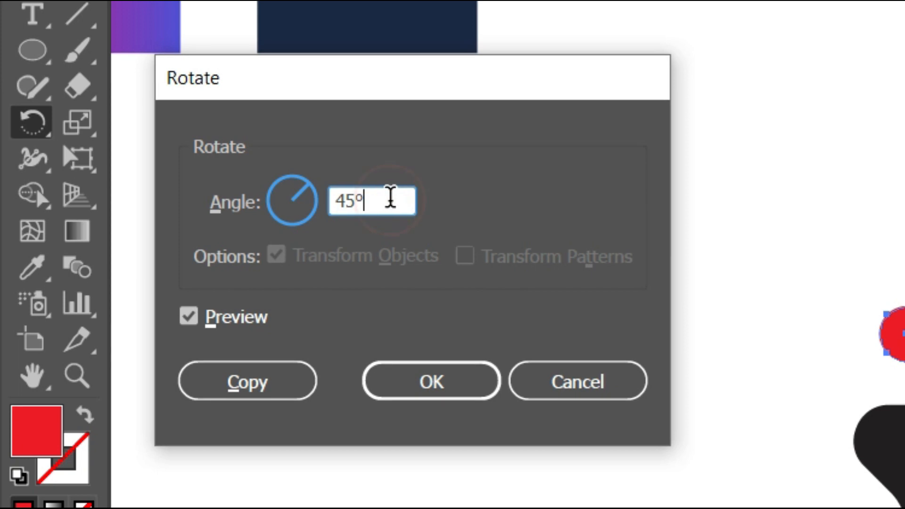
key("BackSpace")
key("BackSpace")
key("BackSpace")
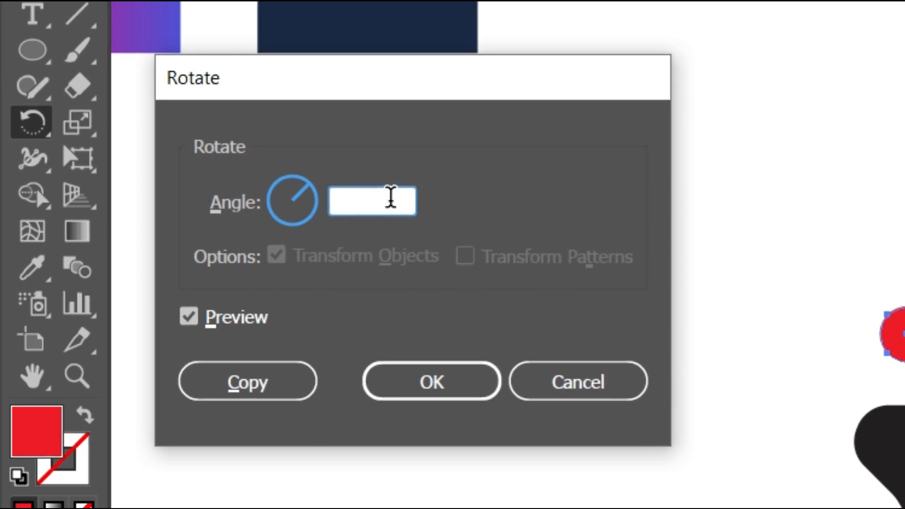
type("360")
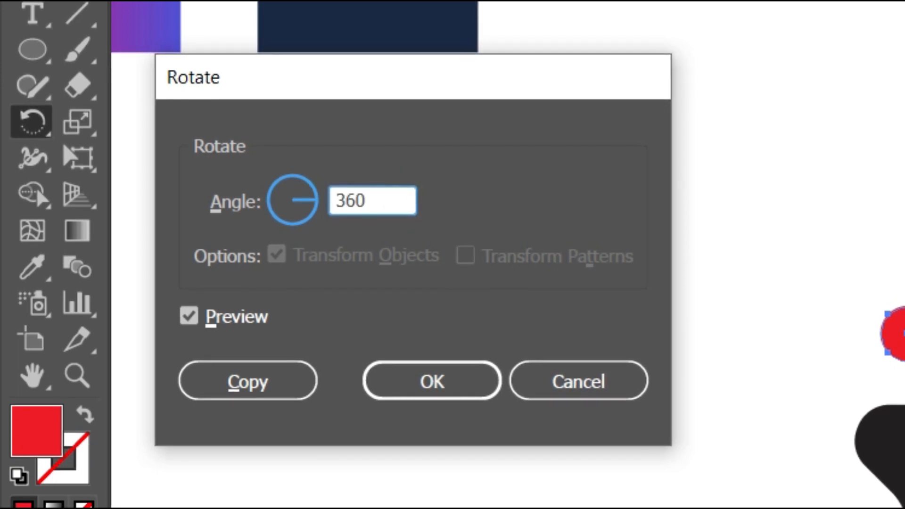
type("/")
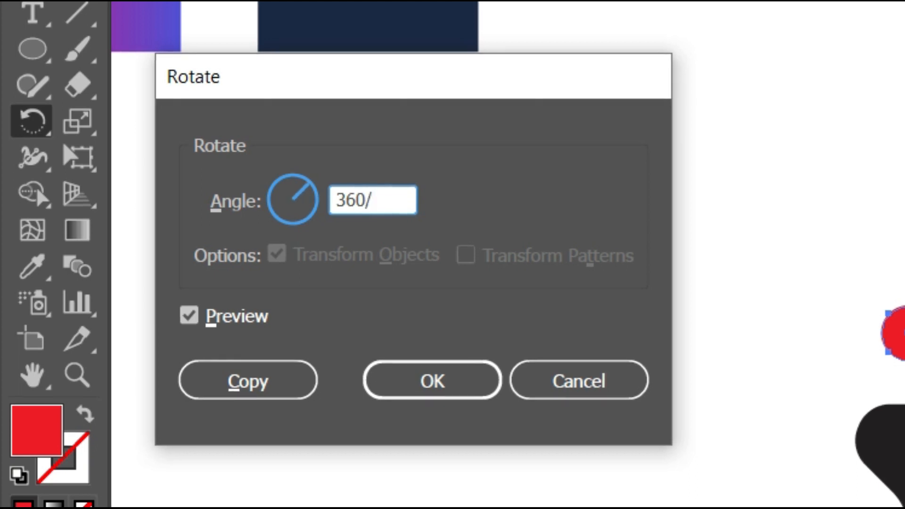
type("4")
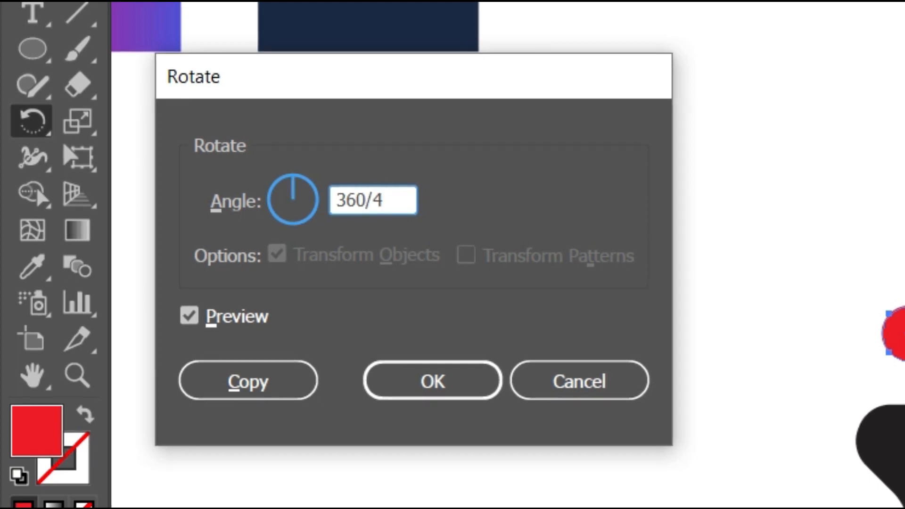
left_click(251, 389)
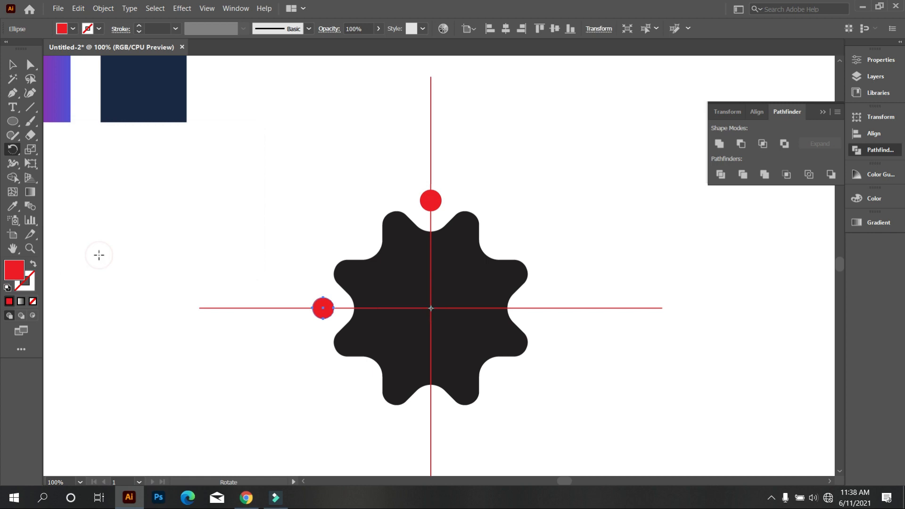
Repeat the circle's rotated copy twice to complete a ring of four small circles around the gear
key("ctrl+d")
key("ctrl+d")
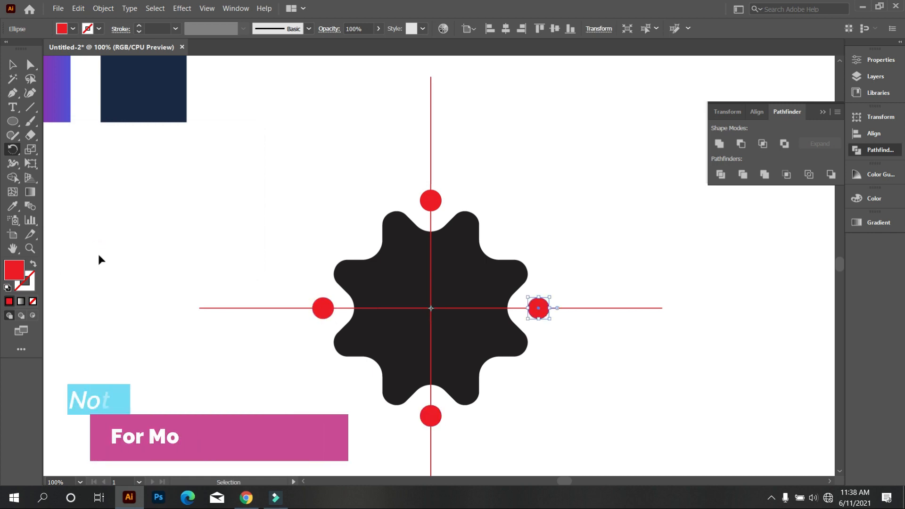
left_click(12, 65)
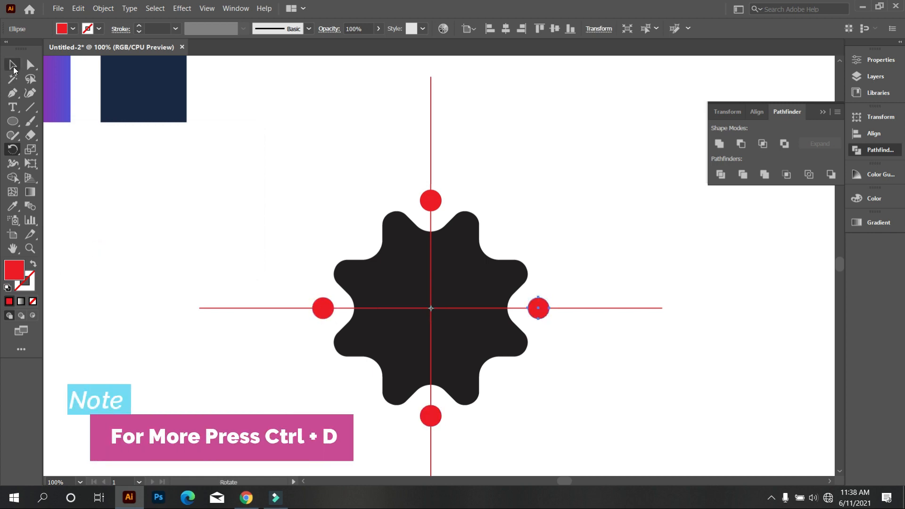
left_click(280, 233)
Rotate the gear, the crossed lines and the four small circles together by 45°
key("ctrl+minus")
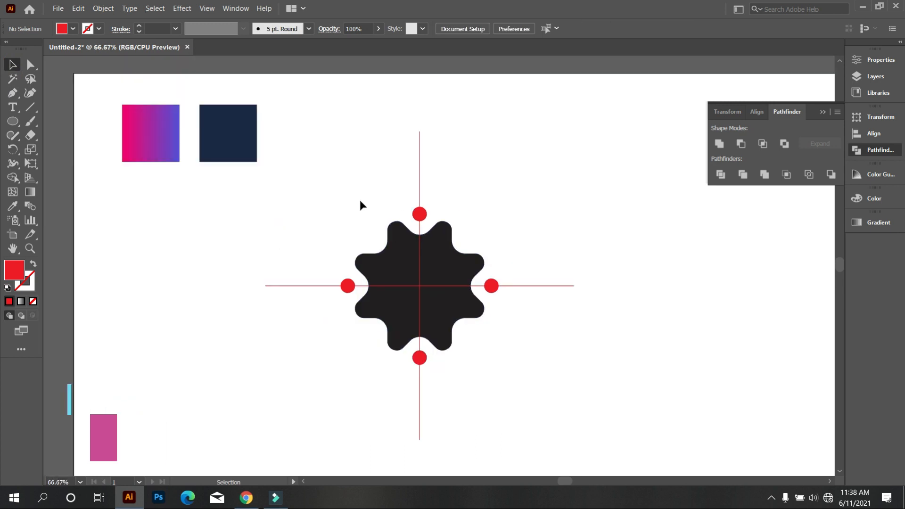
left_click_drag(302, 197, 535, 406)
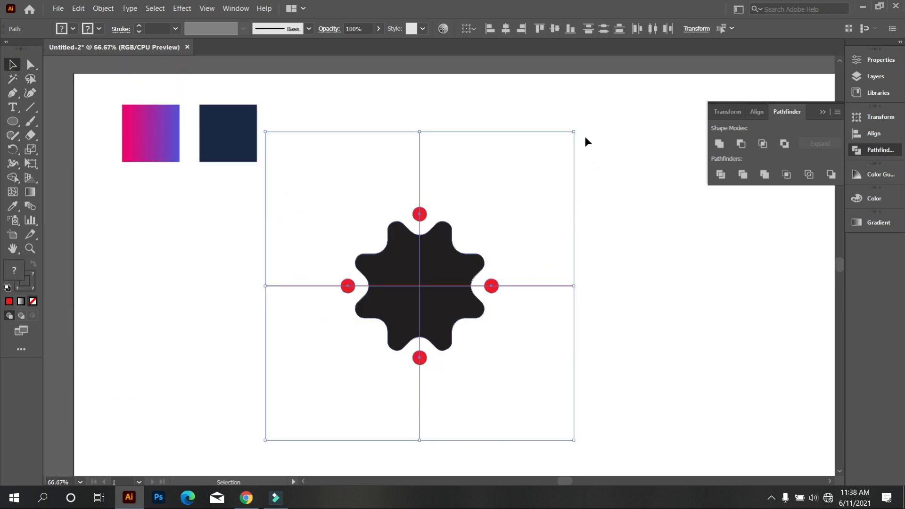
left_click_drag(578, 127, 659, 371)
left_click(656, 367)
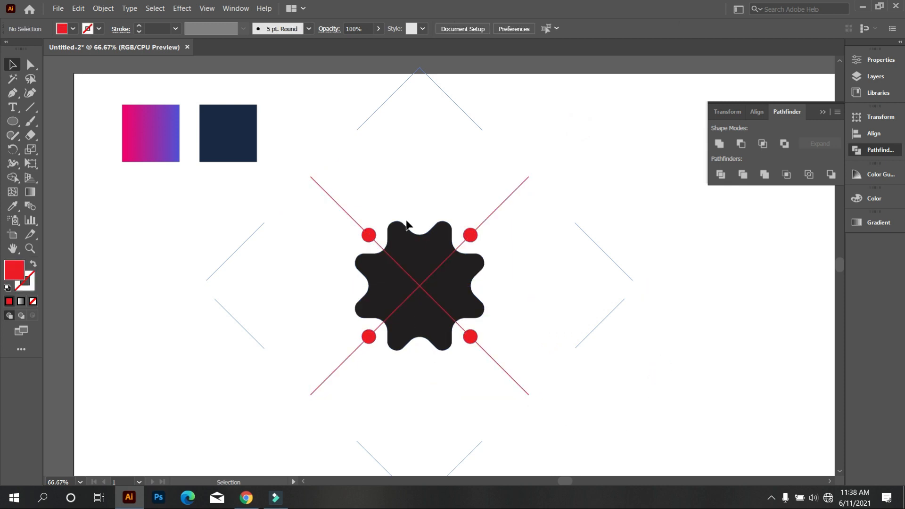
Draw a red circle, larger than the existing ones, centred above the gear's upper notch
scroll(416, 248, "up", 1)
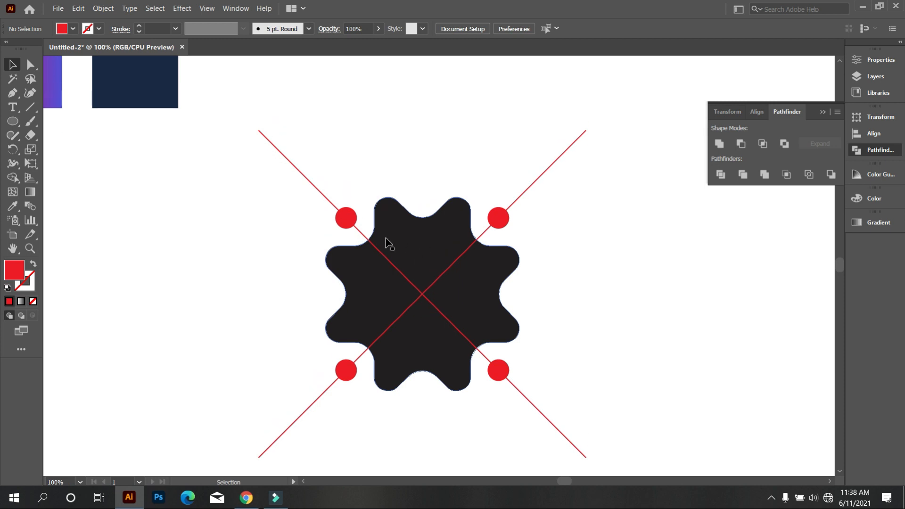
left_click(15, 124)
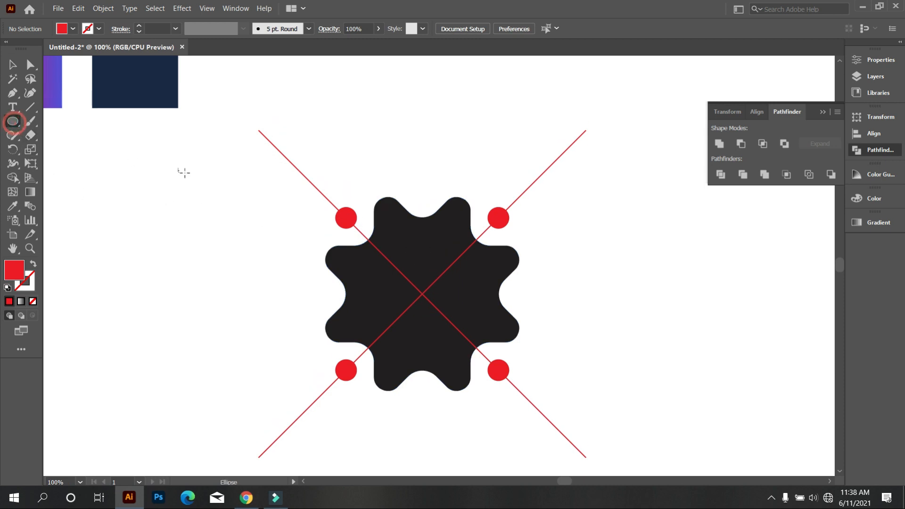
left_click_drag(189, 197, 424, 188)
left_click(13, 65)
left_click(477, 162)
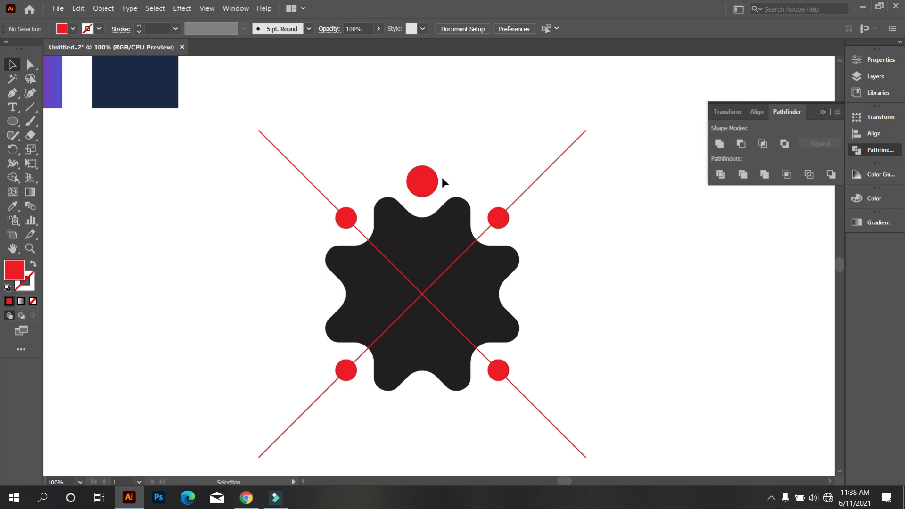
Rotate a copy of the larger red circle 90° around the intersection of the diagonal lines
left_click(431, 189)
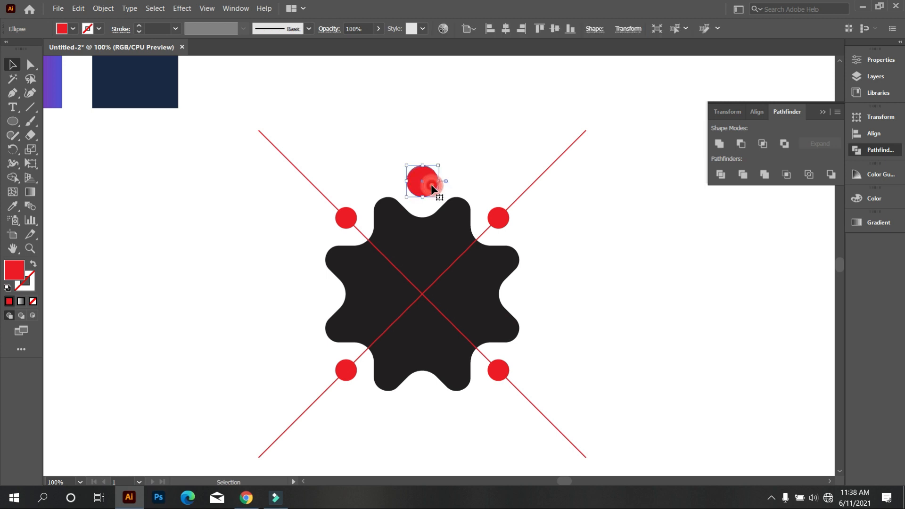
left_click(12, 150)
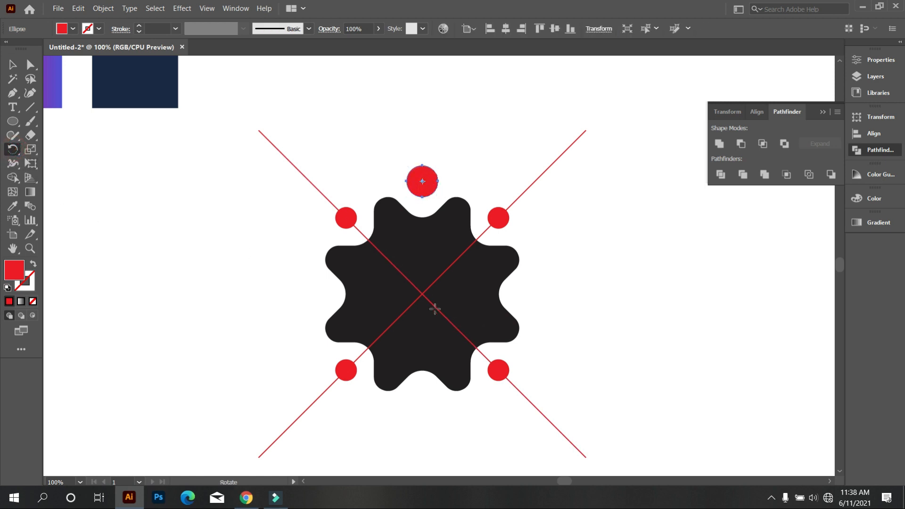
left_click(422, 295, "alt")
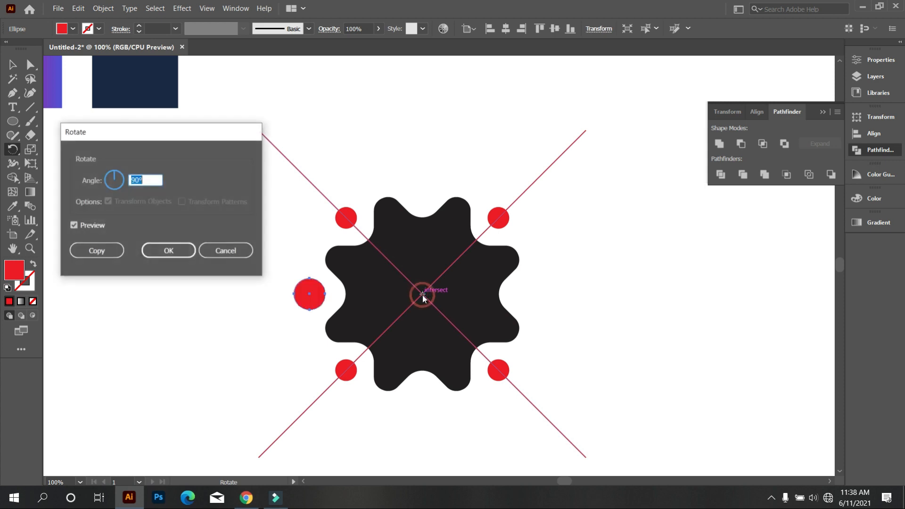
left_click(103, 257)
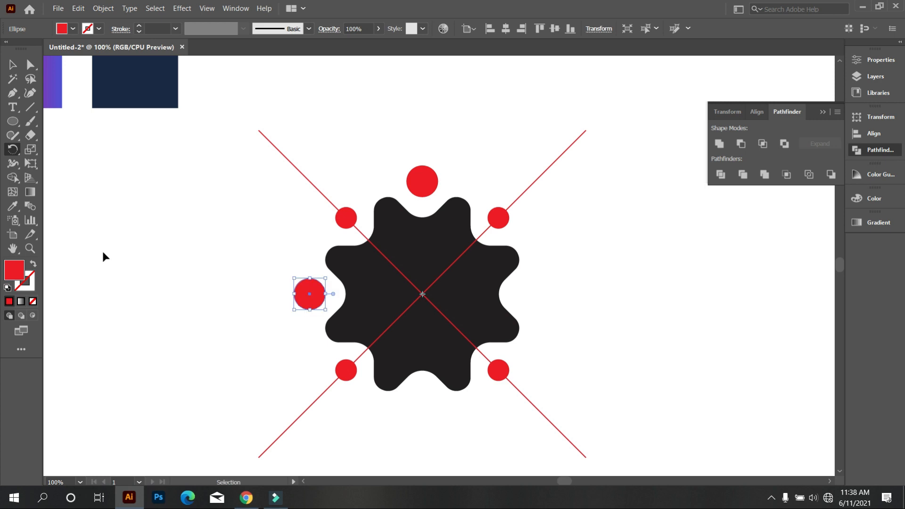
Repeat the larger circle's rotated copy twice to complete four larger circles around the gear
key("ctrl+d")
key("ctrl+d")
key("v")
left_click(98, 200)
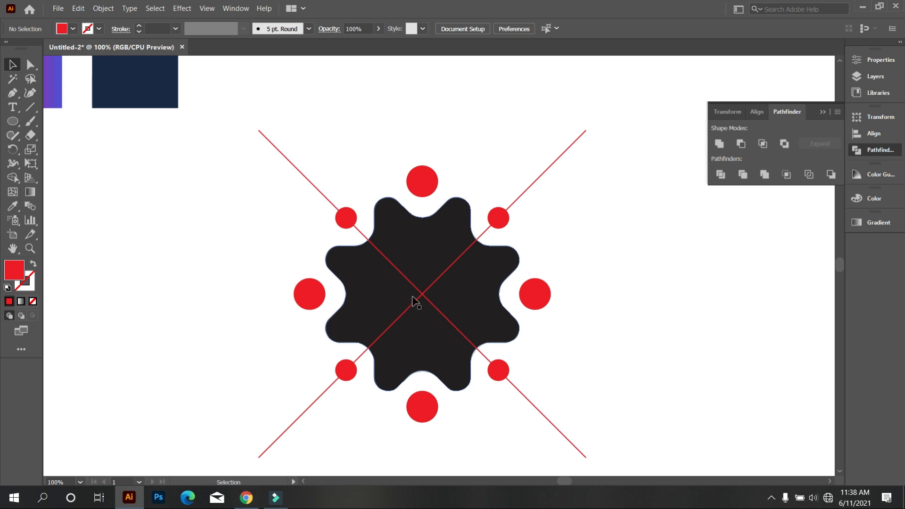
Draw a steep slanted line through the gear's centre, from beyond its upper-left tooth to beyond its lower-right tooth
scroll(421, 233, "down", 1)
scroll(422, 230, "up", 1)
left_click(29, 111)
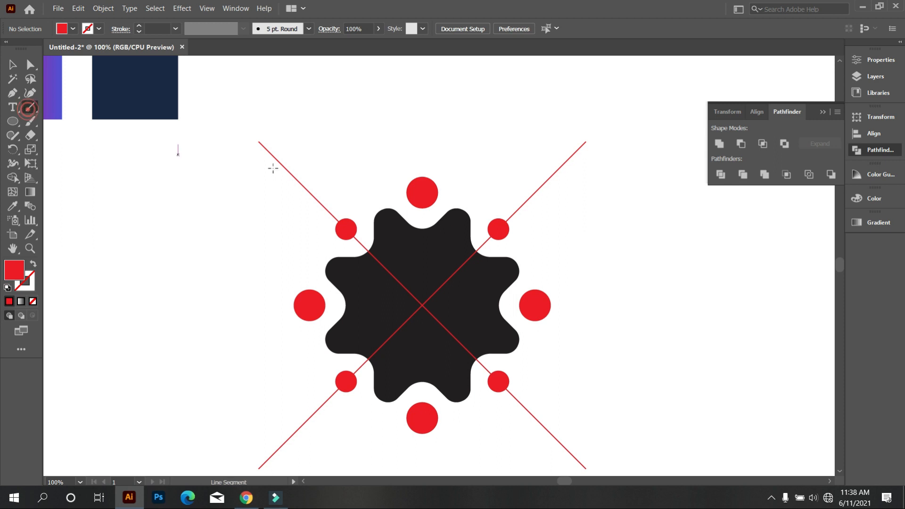
left_click_drag(358, 154, 487, 463)
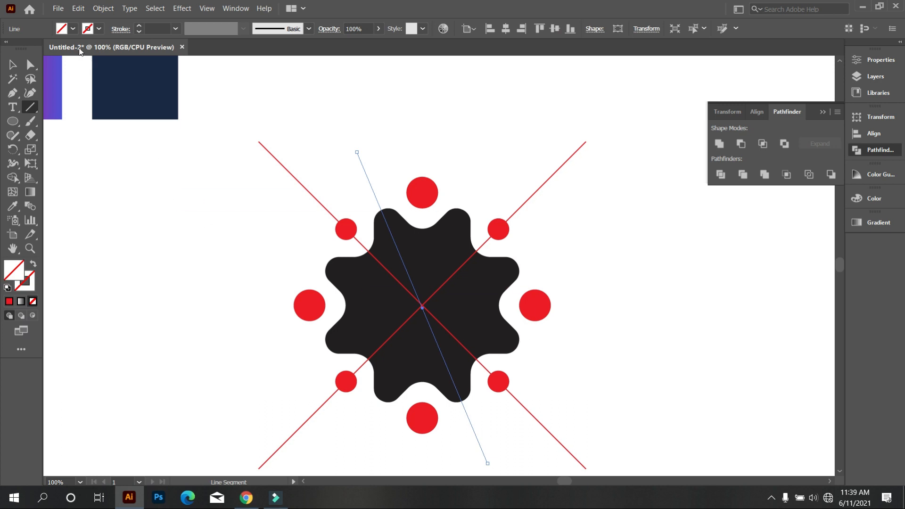
Set the slanted line's stroke to the light blue swatch
left_click(99, 29)
left_click(66, 52)
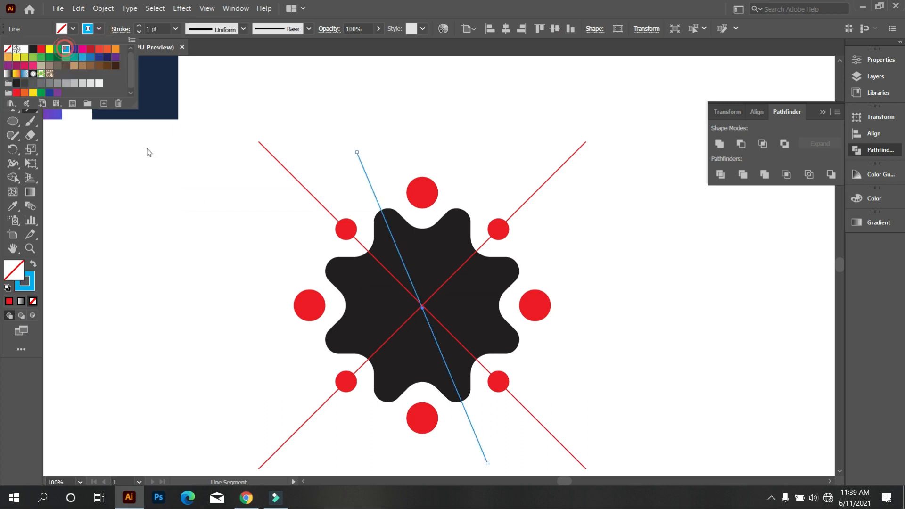
left_click(146, 149)
left_click(13, 65)
left_click(96, 165)
Nudge the lower end of the blue line slightly to the right, nearer the middle of the gear tooth's tip
scroll(368, 268, "down", 3)
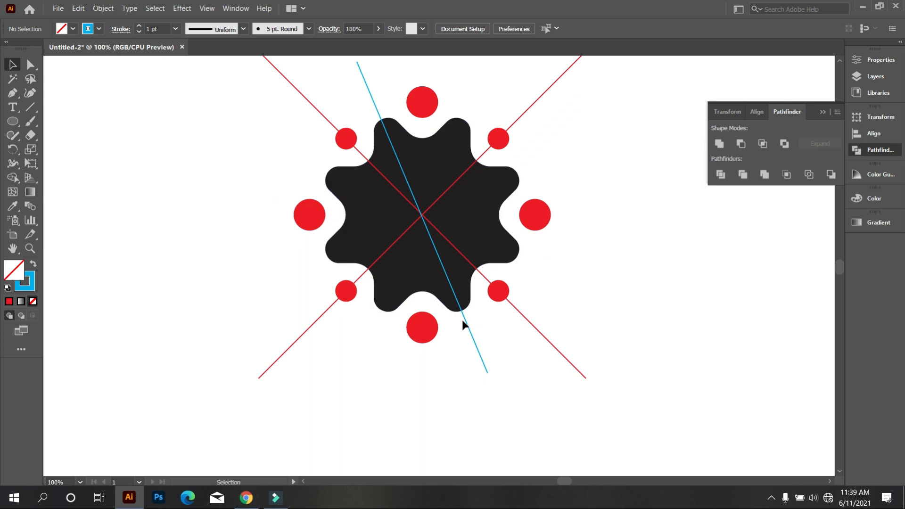
scroll(471, 325, "up", 3)
scroll(479, 336, "down", 2)
scroll(387, 296, "up", 1)
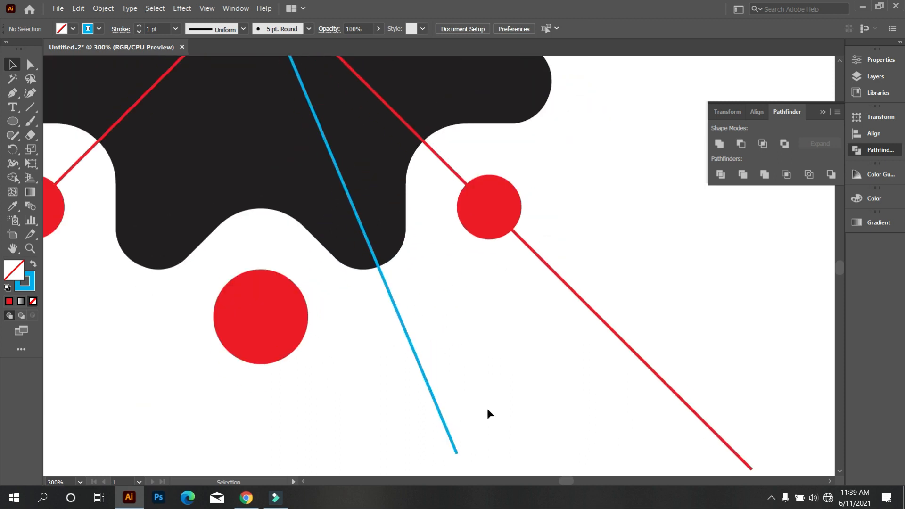
left_click(456, 453)
left_click_drag(456, 452, 461, 451)
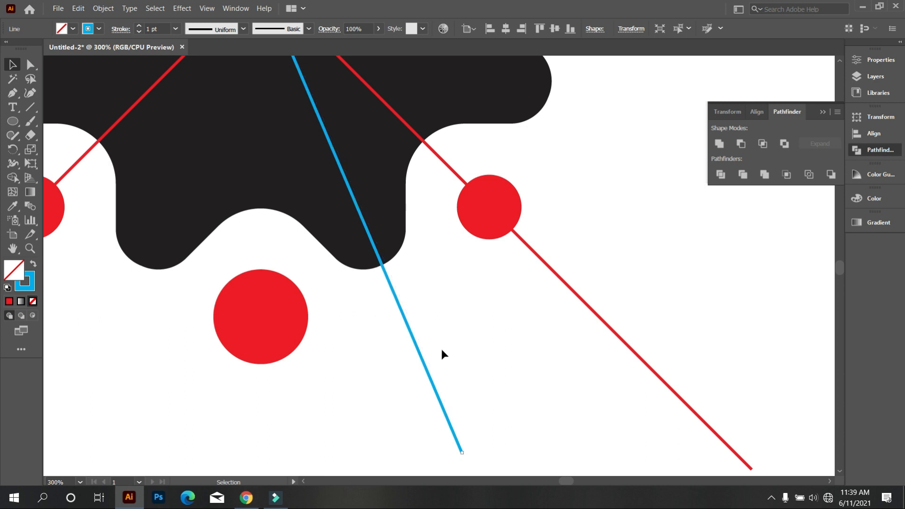
left_click(441, 349)
Shift the upper end of the blue line slightly up and to the right above the gear's upper-left tooth
scroll(441, 349, "down", 2)
scroll(421, 333, "up", 3)
scroll(330, 236, "up", 3)
scroll(278, 156, "up", 3)
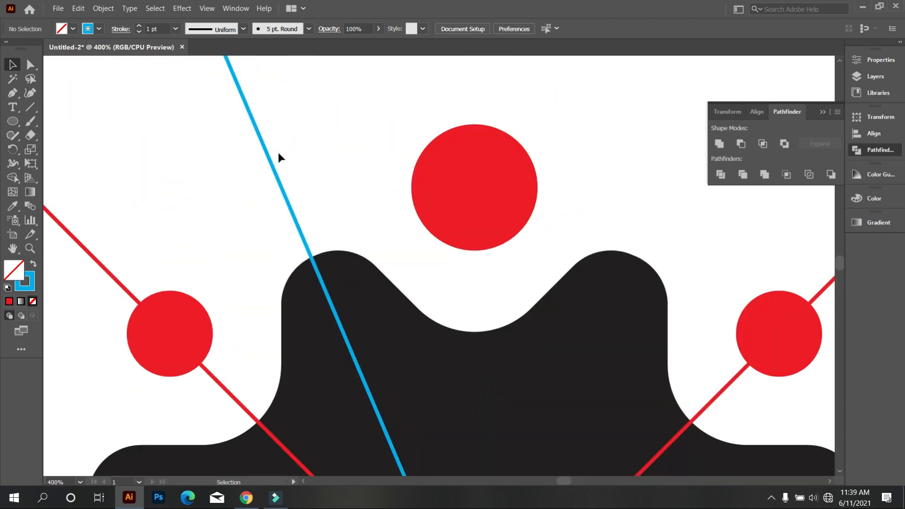
scroll(278, 154, "up", 3)
left_click(215, 131)
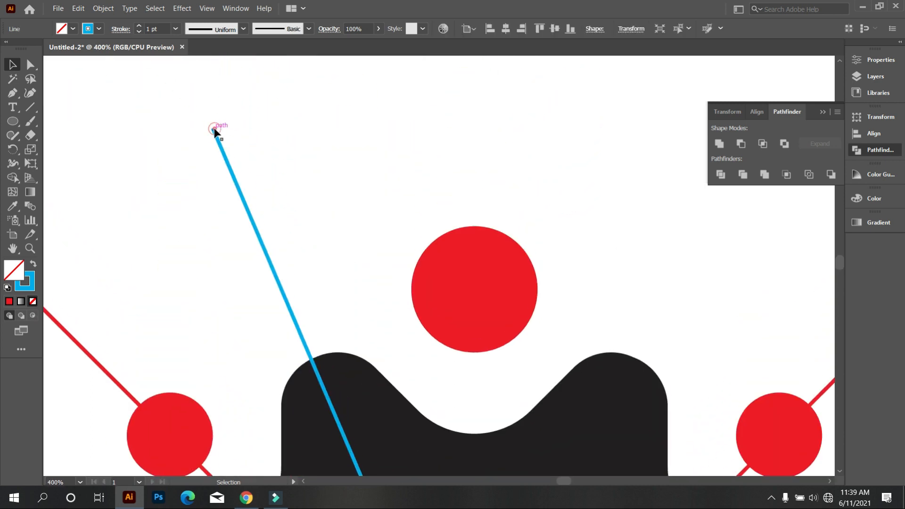
left_click_drag(212, 129, 216, 122)
left_click(331, 186)
Draw a circle about 15 px wide centred on the blue line, just above the gear's upper-left tooth
scroll(296, 180, "down", 5)
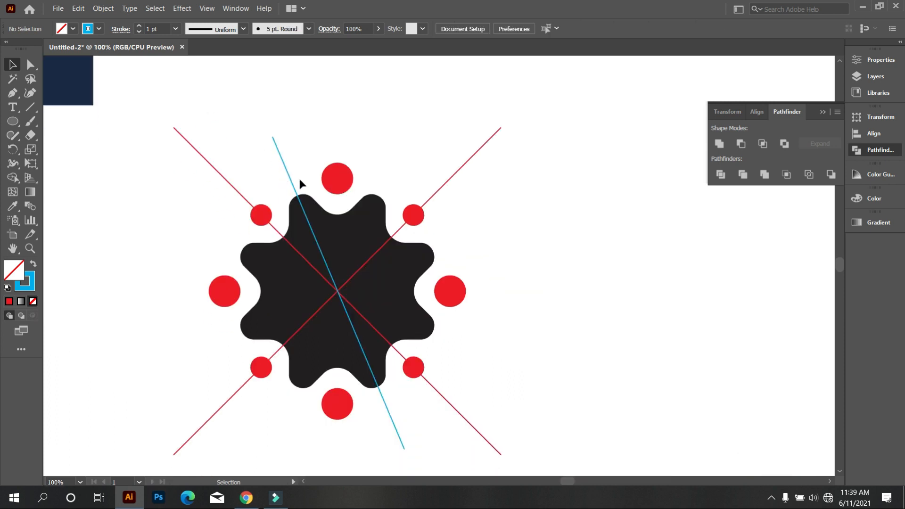
scroll(321, 266, "up", 1)
scroll(322, 269, "up", 2)
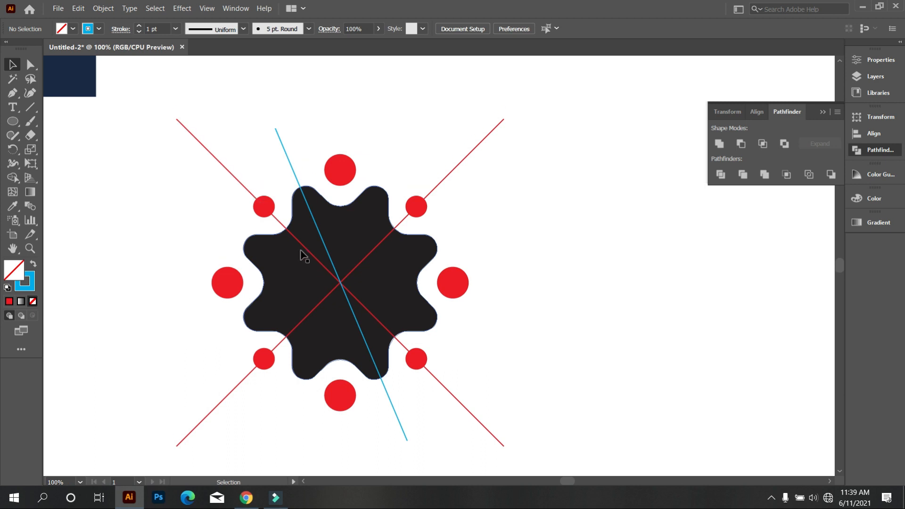
scroll(302, 253, "up", 1)
scroll(302, 254, "up", 2)
scroll(360, 253, "down", 1)
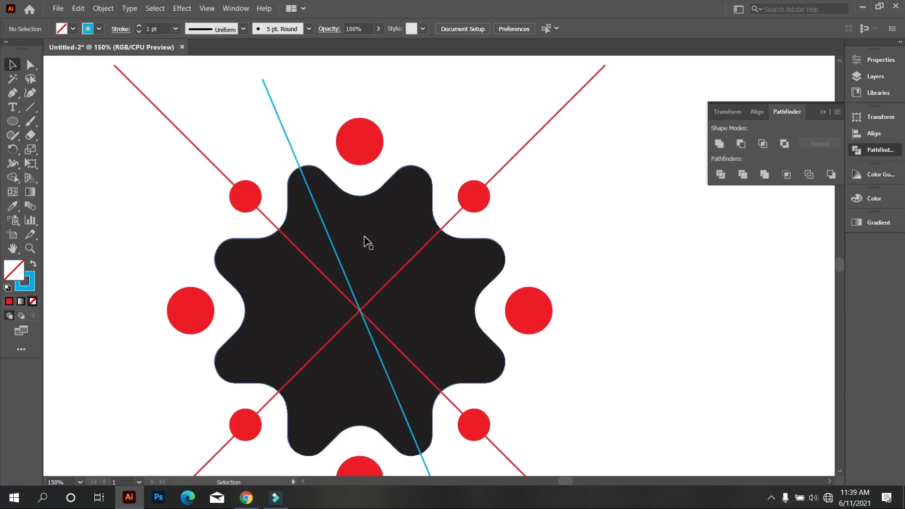
left_click(13, 121)
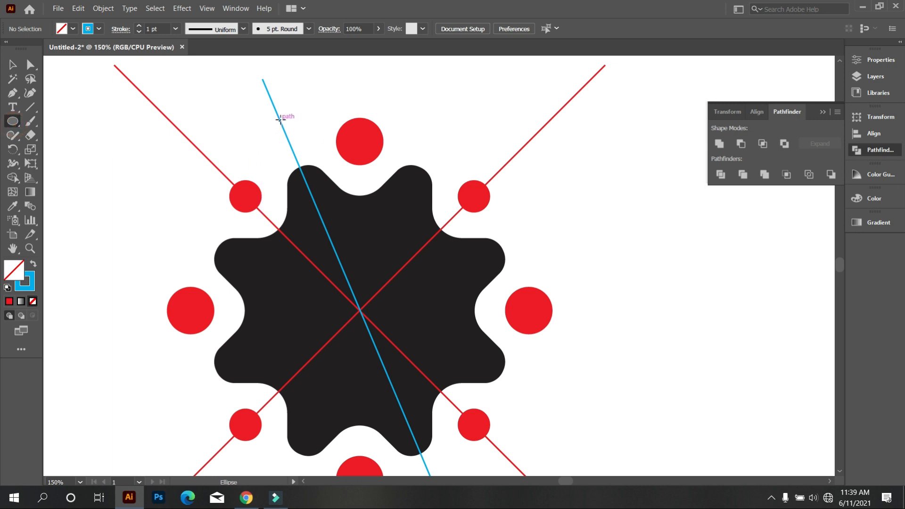
left_click_drag(280, 116, 289, 123)
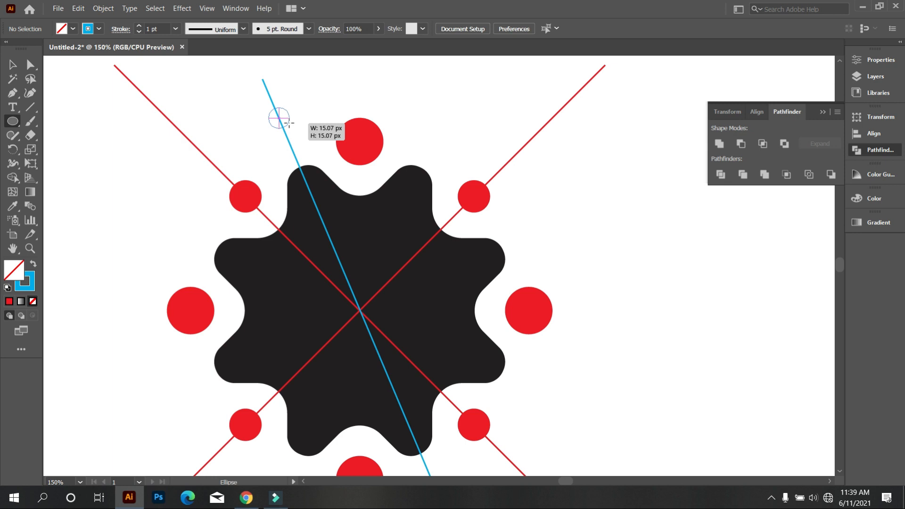
left_click_drag(289, 123, 289, 124)
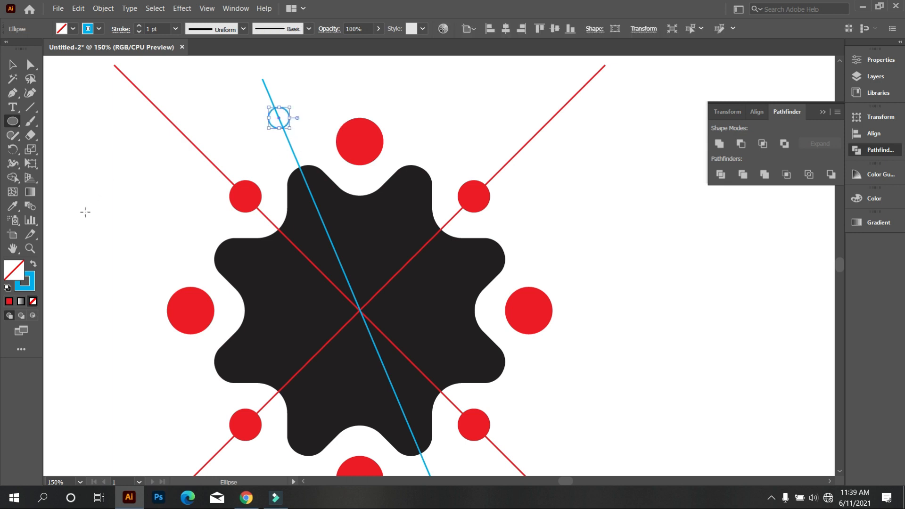
Give the small circle on the blue line a yellow fill and no stroke
left_click(33, 265)
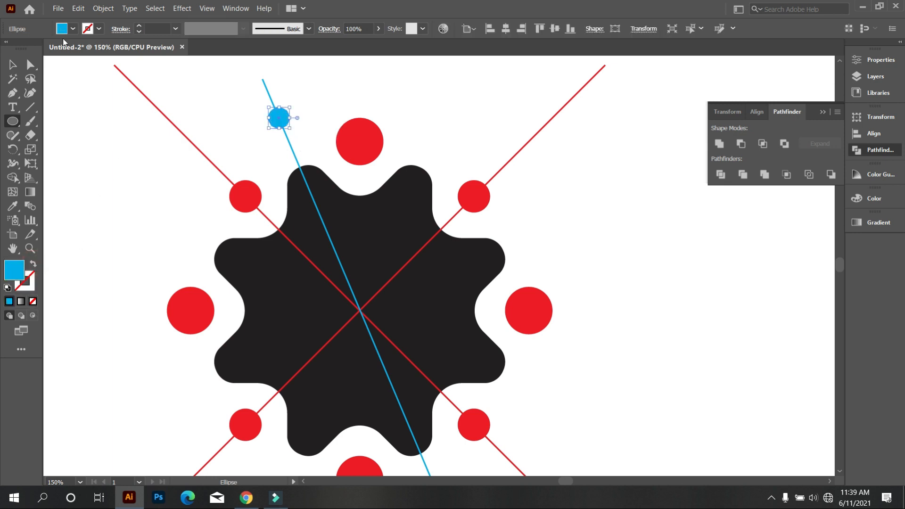
left_click(73, 29)
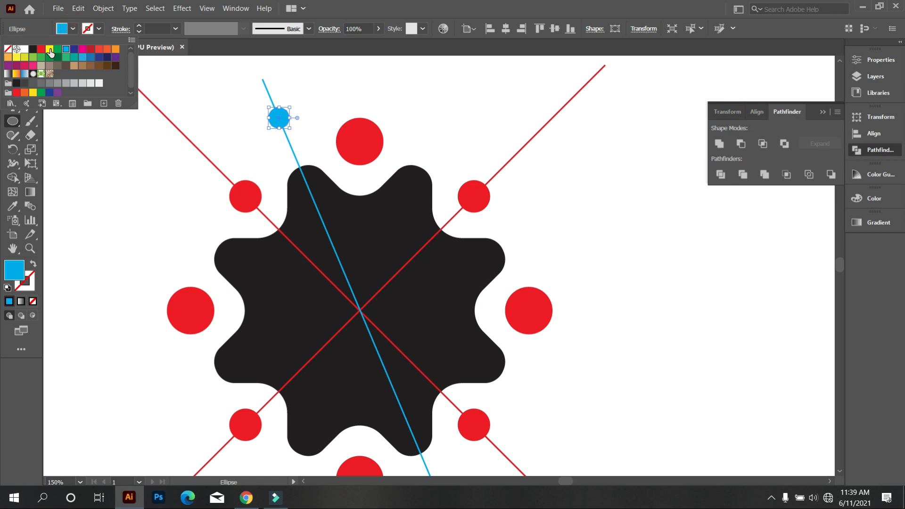
left_click(50, 49)
left_click(104, 141)
left_click(13, 63)
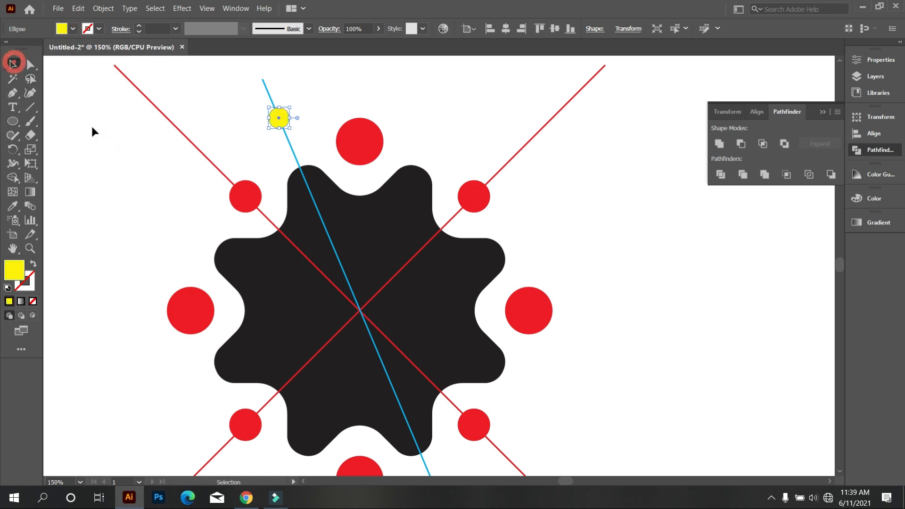
left_click(271, 121)
left_click(13, 149)
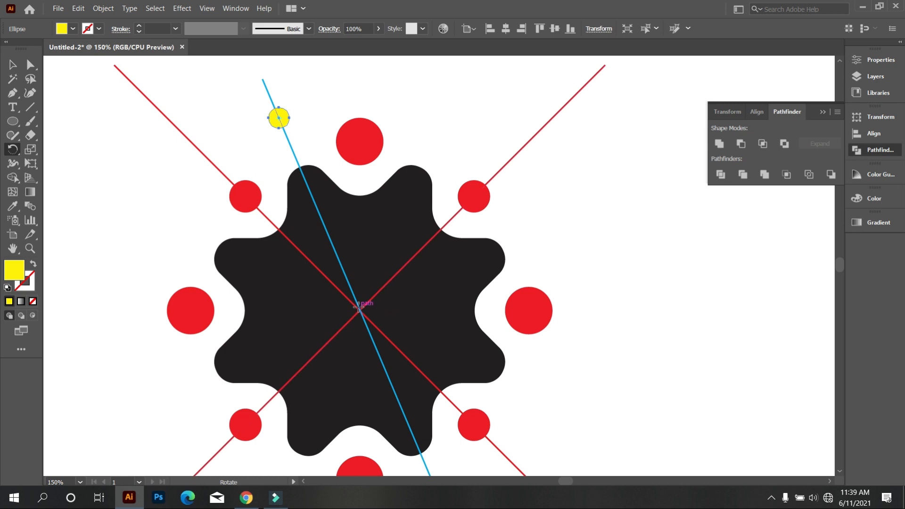
left_click(360, 310, "alt")
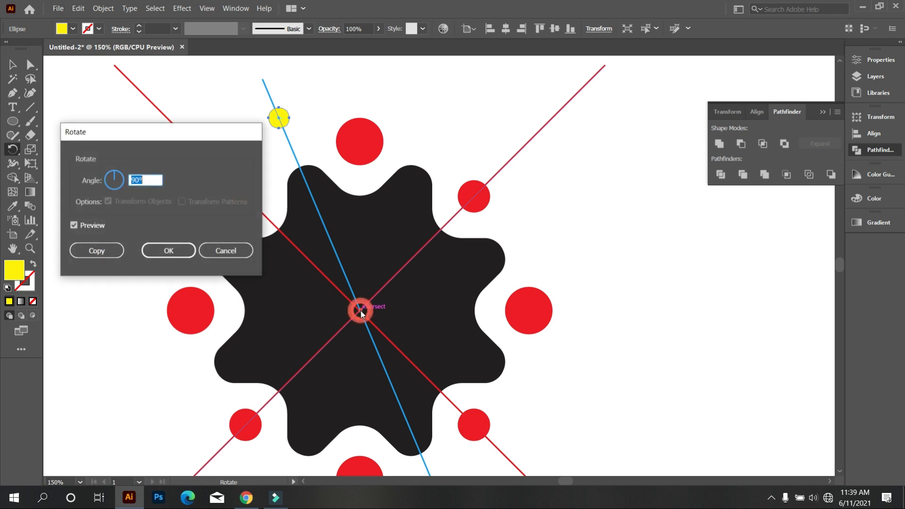
left_click(234, 251)
left_click(13, 64)
left_click(66, 115)
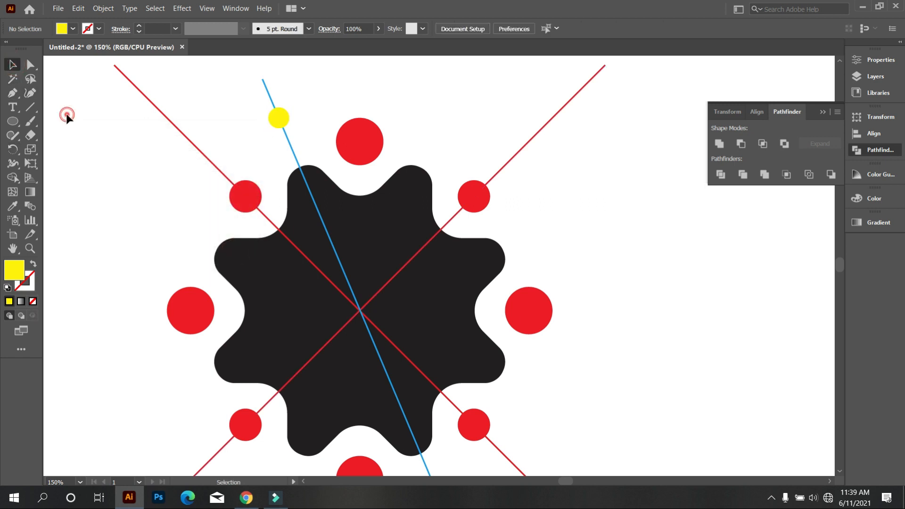
Rotate a copy of the yellow circle counterclockwise by one eighth of a turn around the intersection of the guide lines
left_click(290, 122)
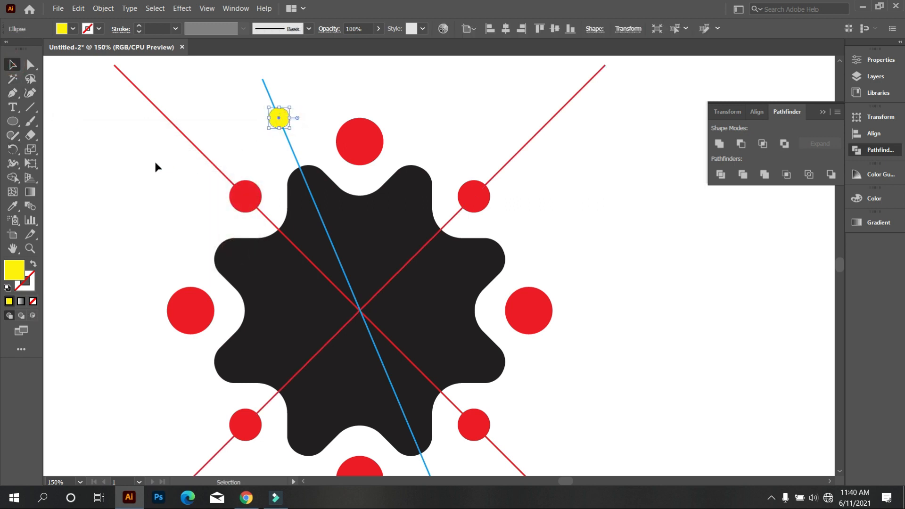
left_click(12, 149)
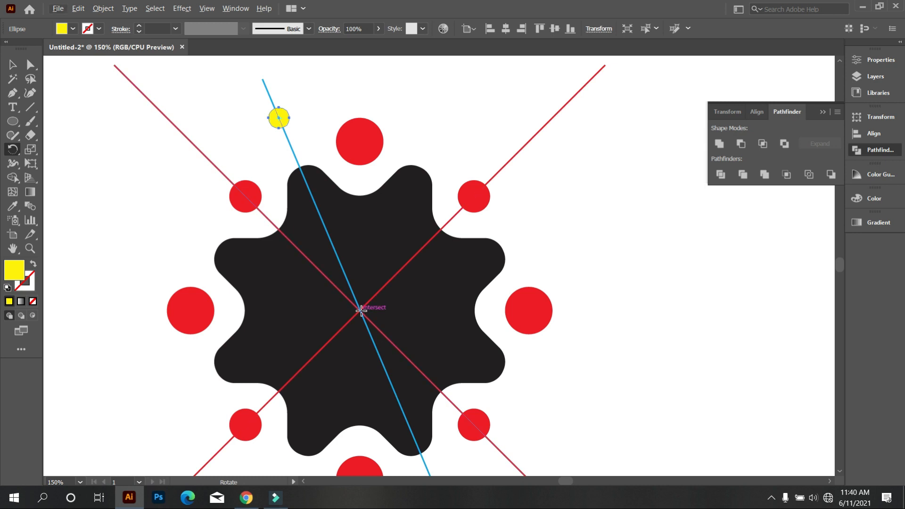
left_click(361, 311, "alt")
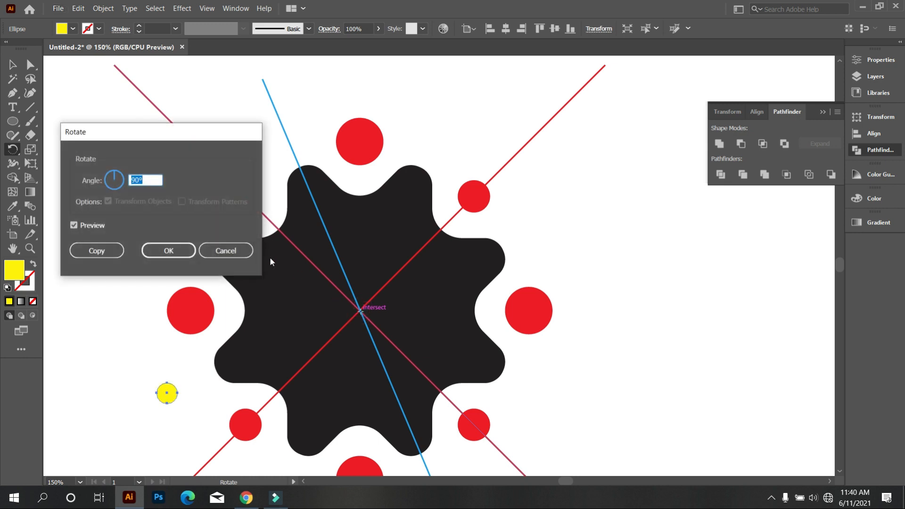
key("BackSpace")
type("360/8")
left_click(120, 253)
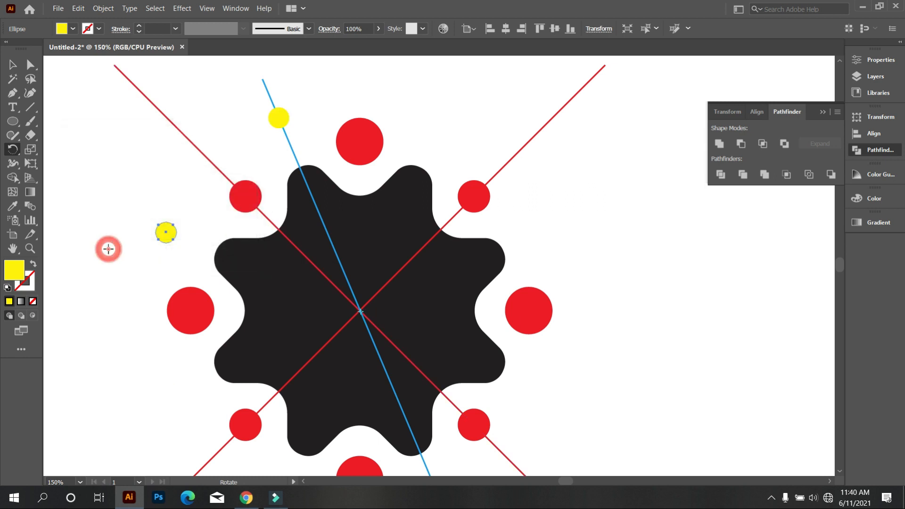
Repeat the yellow circle's rotated copy until eight yellow circles surround the gear
key("ctrl+d")
key("ctrl+d")
key("ctrl+d")
key("ctrl+d")
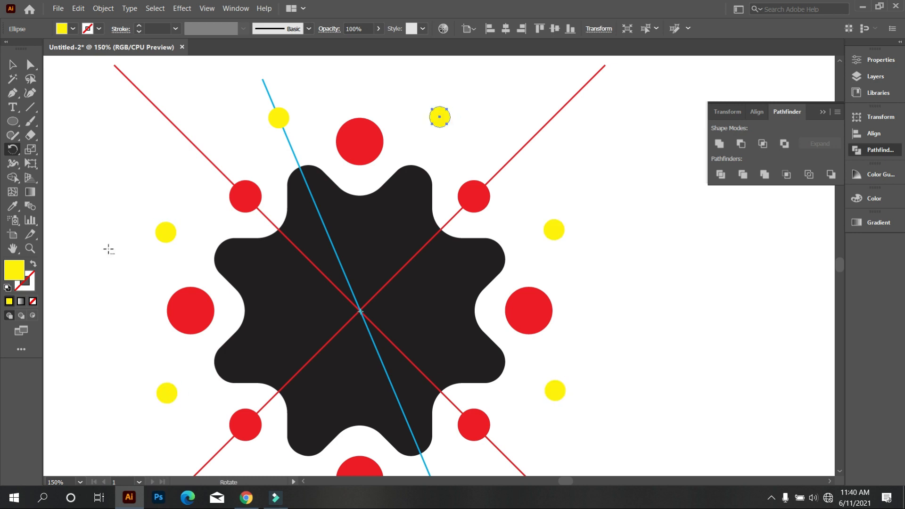
scroll(115, 249, "down", 3)
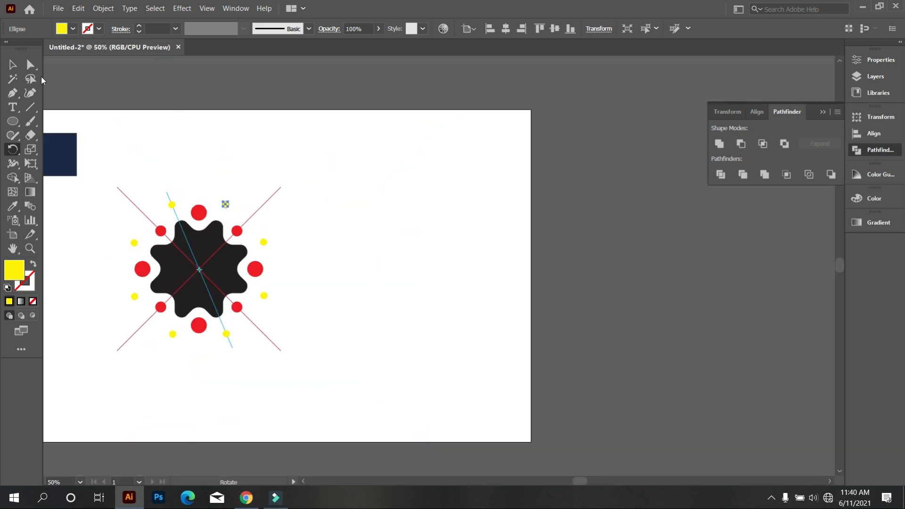
left_click(13, 65)
left_click(208, 146)
Delete the blue slanted line and both red diagonal guide lines
scroll(113, 264, "up", 2)
left_click_drag(130, 264, 210, 270)
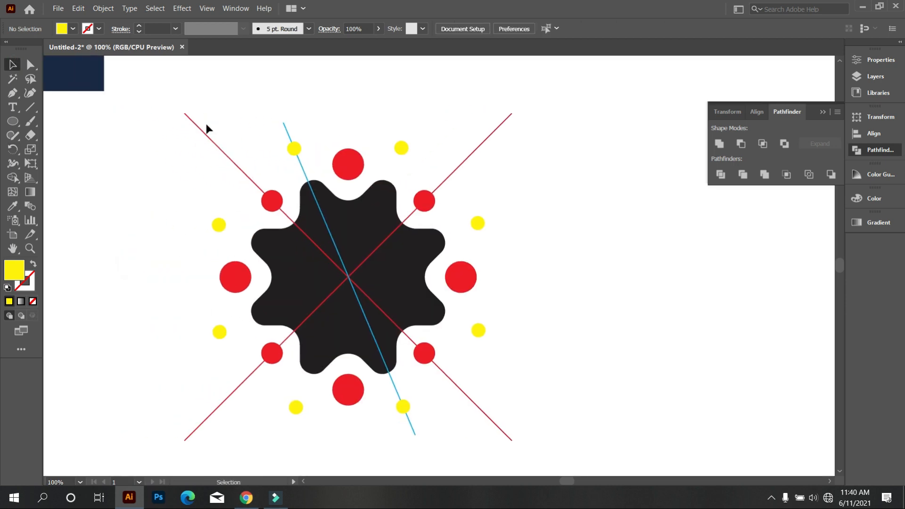
left_click(198, 126)
key("Delete")
left_click(285, 126)
key("Delete")
left_click_drag(501, 151, 502, 153)
key("Delete")
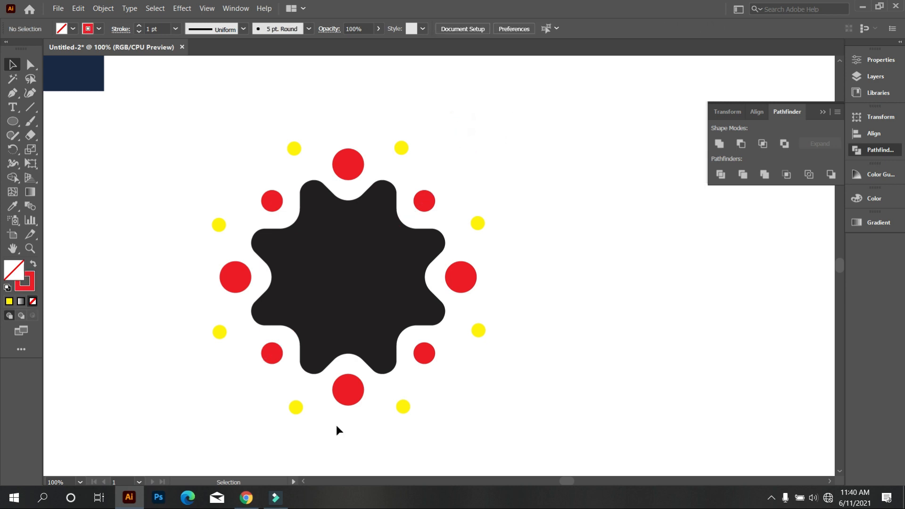
Select the gear with all its surrounding circles and combine them with Pathfinder Unite
scroll(457, 292, "down", 1)
scroll(457, 292, "down", 2)
left_click_drag(303, 187, 524, 379)
left_click(718, 143)
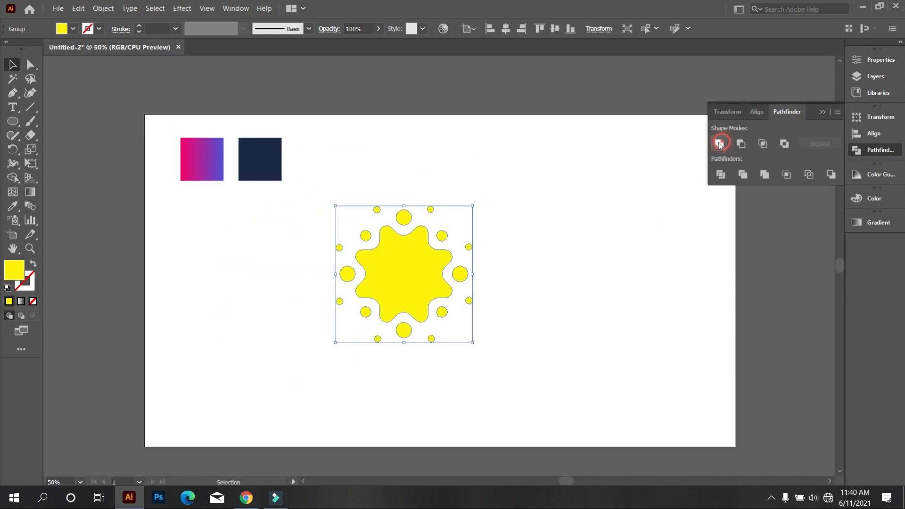
left_click(612, 227)
Draw a rectangle covering the whole artboard and send it to the back
left_click_drag(12, 121, 71, 121)
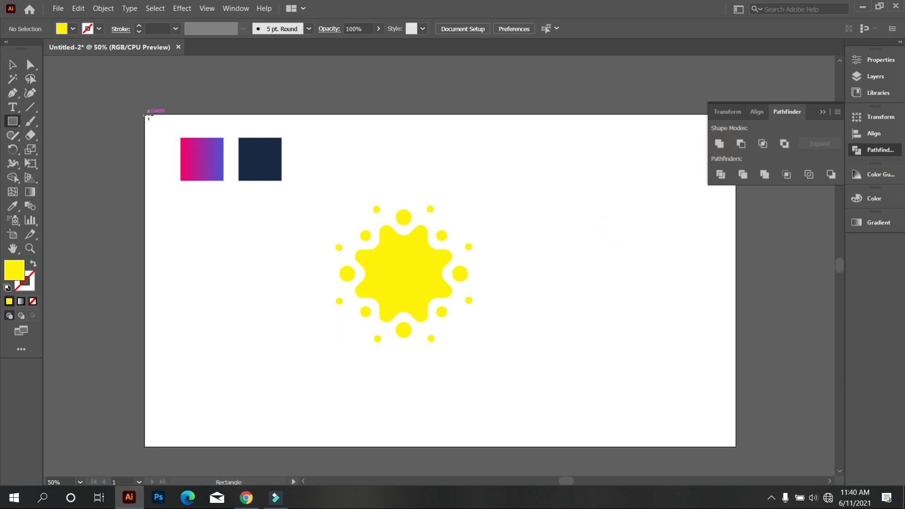
left_click_drag(144, 114, 736, 448)
right_click(501, 246)
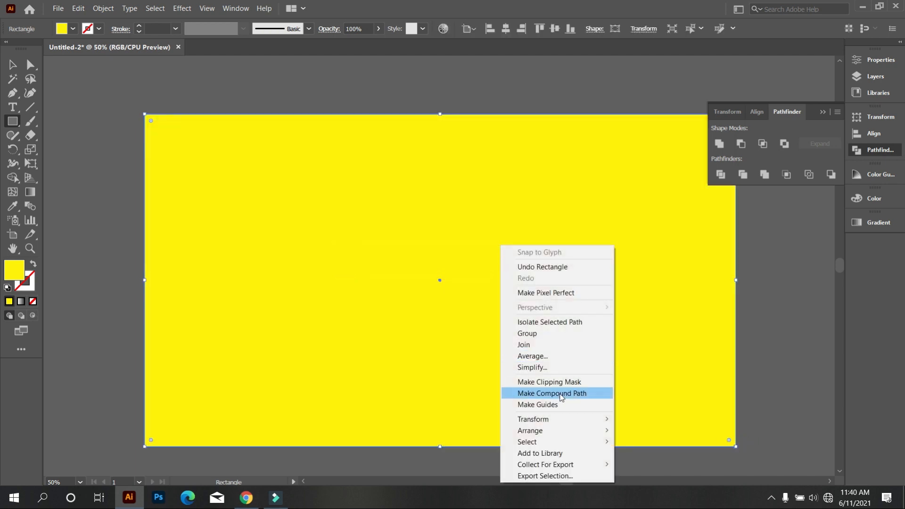
mouse_move(566, 429)
left_click(627, 463)
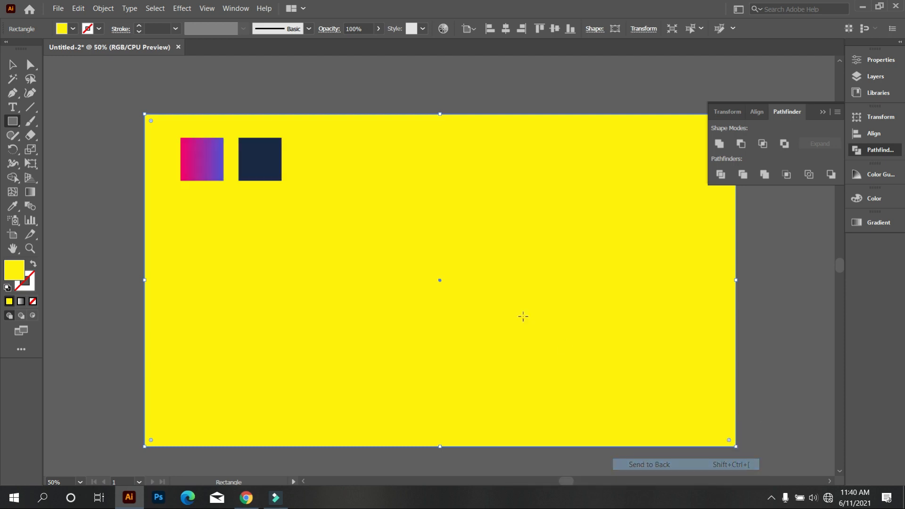
Fill the background rectangle with the dark navy colour sampled from the navy square
left_click(12, 206)
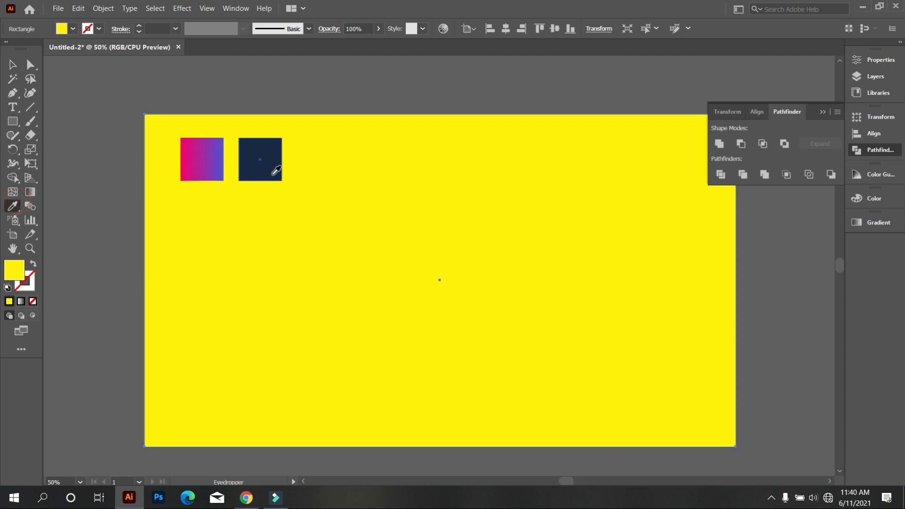
left_click(273, 173)
left_click(12, 65)
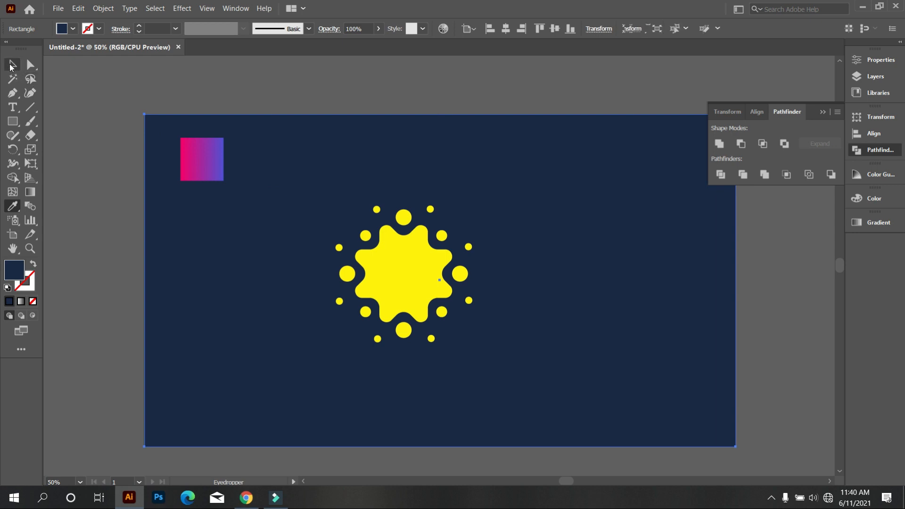
left_click(87, 72)
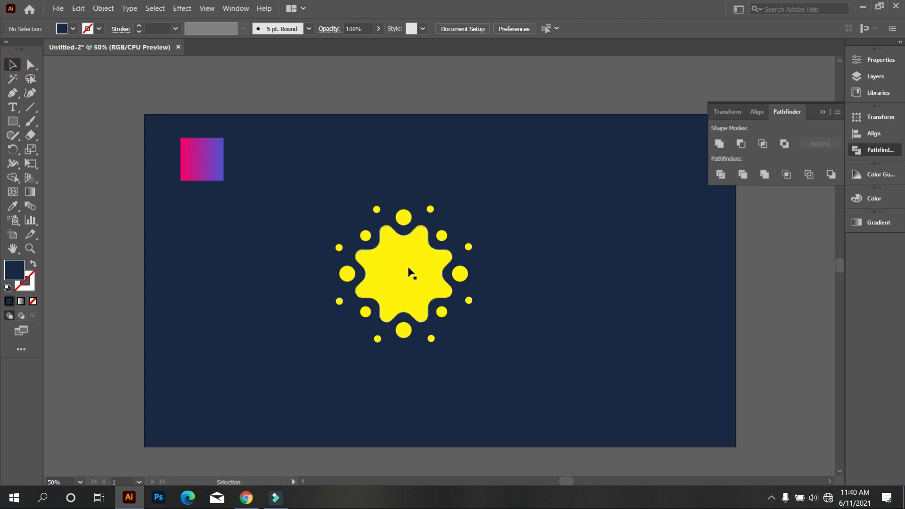
Fill the logo with the pink-to-purple gradient sampled from the gradient square
left_click(423, 276)
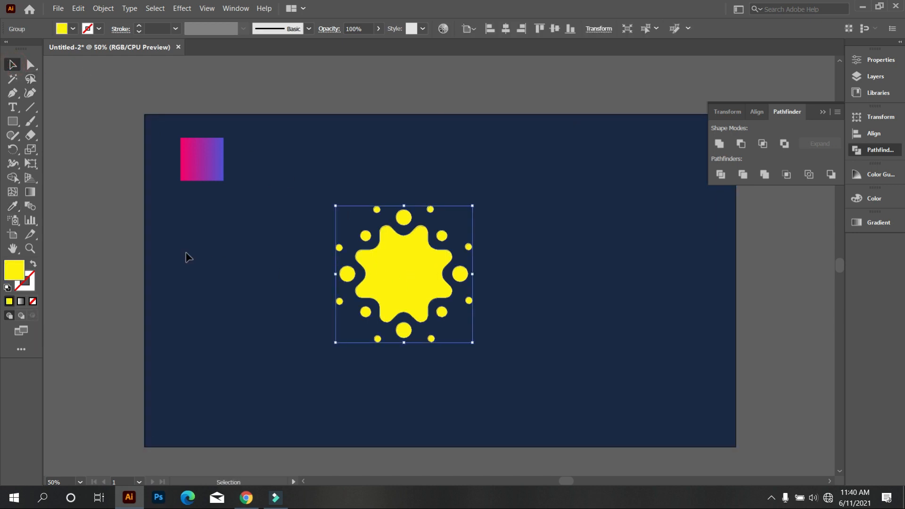
left_click(13, 206)
left_click(215, 146)
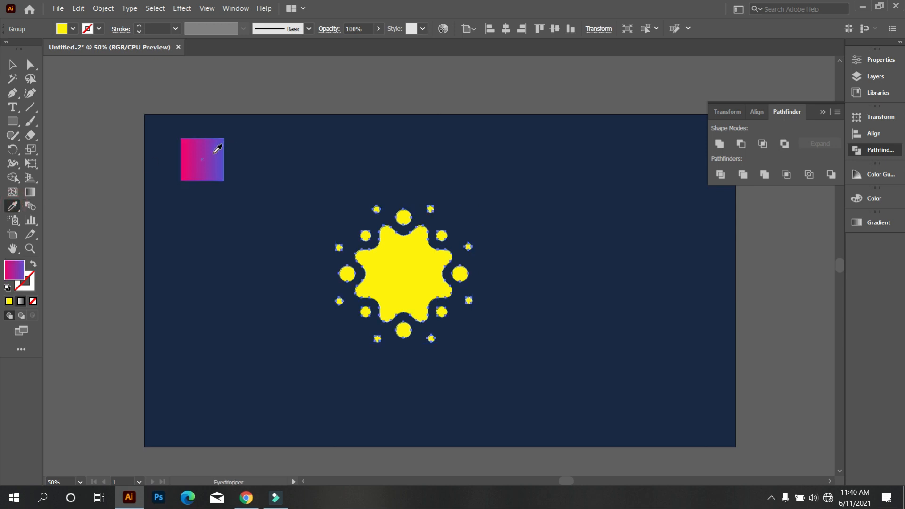
Redirect the logo's gradient to run from top to bottom as one continuous blend across the gear and its circles
left_click(29, 192)
left_click_drag(417, 189, 417, 351)
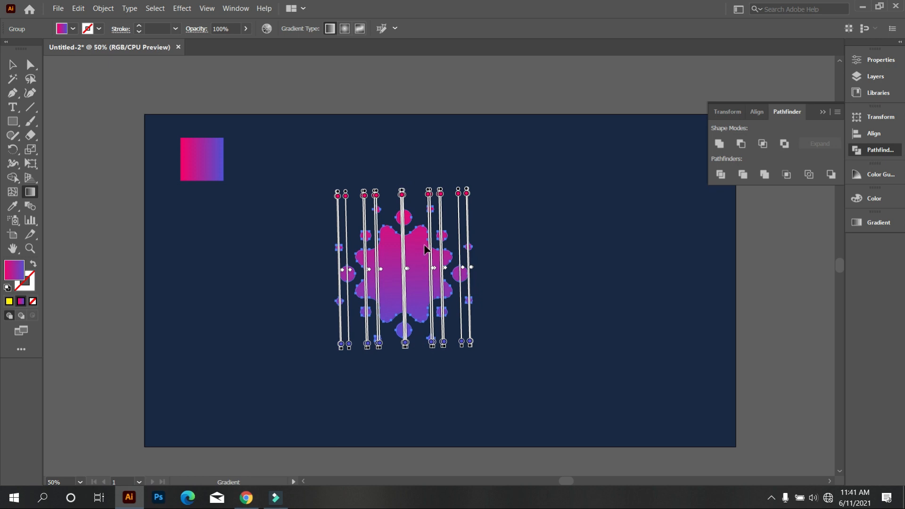
left_click_drag(416, 203, 407, 344)
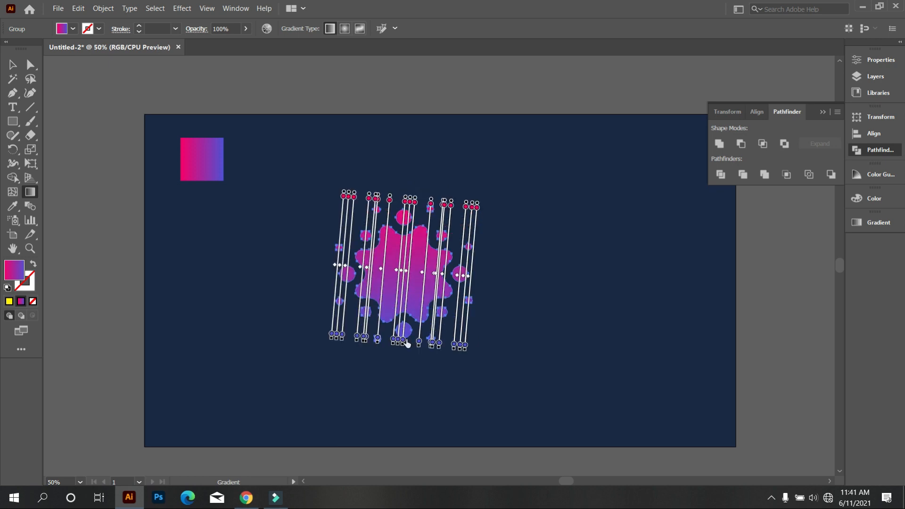
left_click(12, 65)
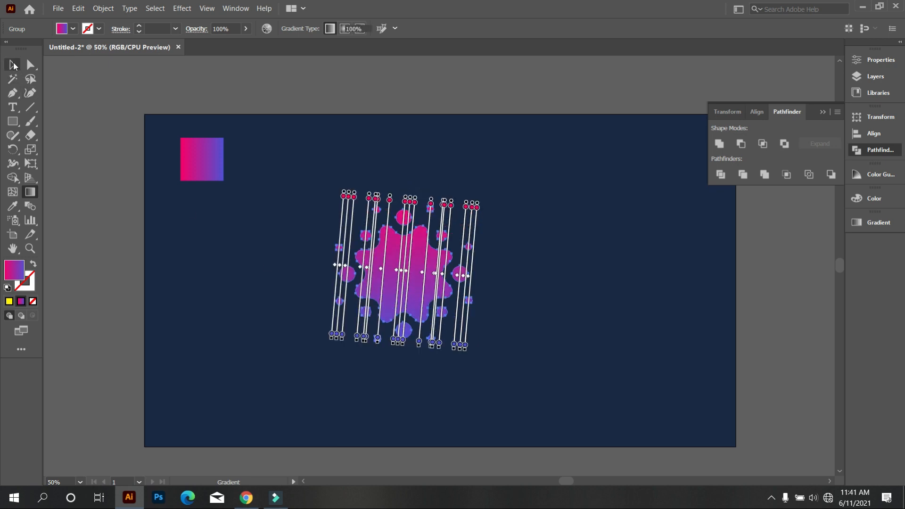
left_click(174, 240)
scroll(413, 276, "down", 1)
scroll(401, 281, "up", 1)
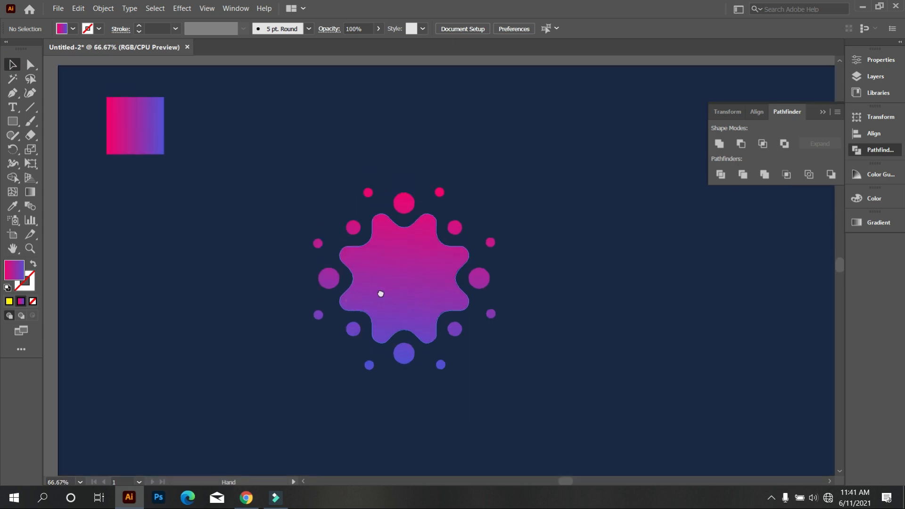
scroll(397, 299, "up", 1)
scroll(371, 290, "down", 1)
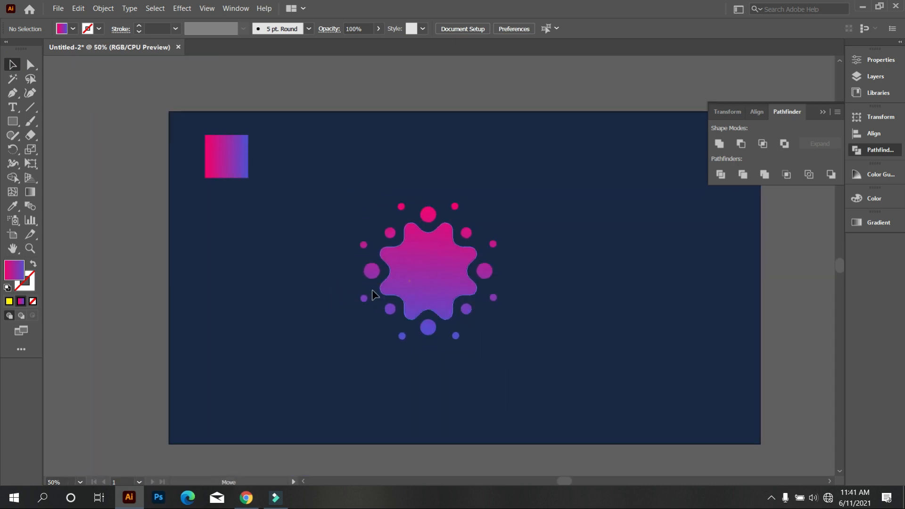
Draw a small circle in the empty area beside the logo and fill it with white
left_click(371, 290)
left_click(531, 273)
scroll(530, 272, "up", 1)
left_click_drag(13, 121, 53, 147)
left_click_drag(443, 117, 462, 156)
left_click(71, 32)
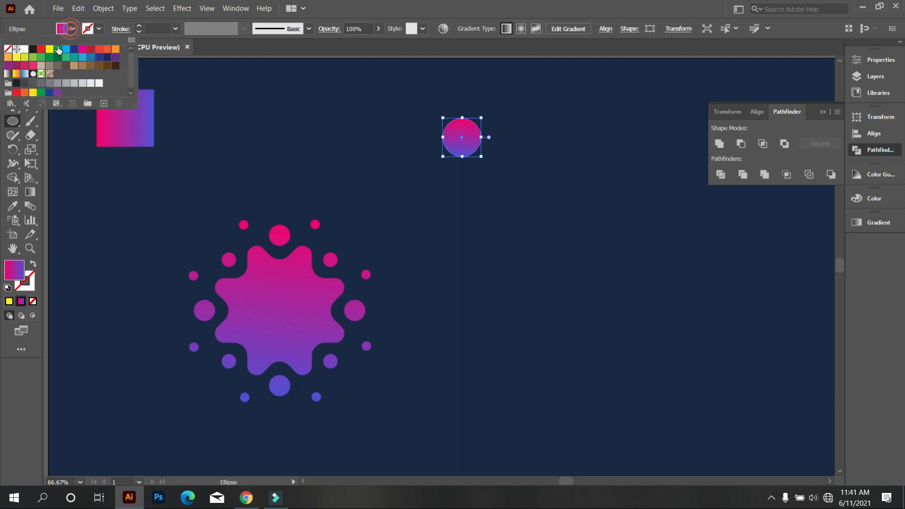
left_click(25, 48)
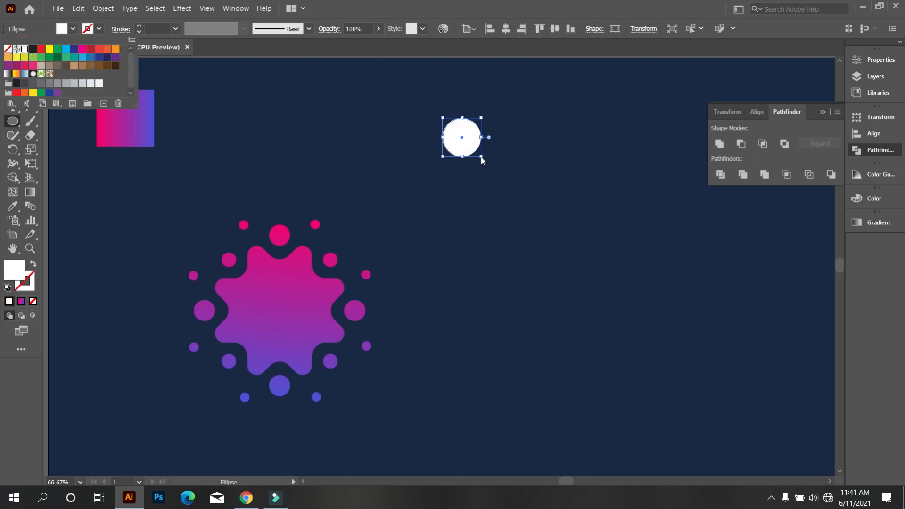
Enlarge the white circle and add a smaller concentric copy inside it
left_click(482, 155)
left_click_drag(481, 157, 535, 227)
key("ctrl")
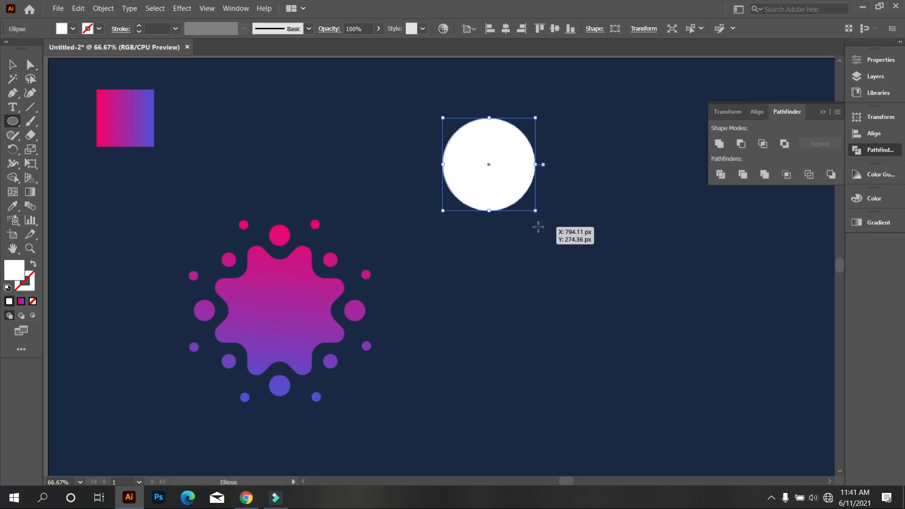
left_click_drag(488, 164, 508, 191)
Select both white circles and cut the inner one out with Pathfinder Minus Front to make a ring
left_click(13, 65)
left_click(284, 112)
left_click_drag(394, 101, 518, 196)
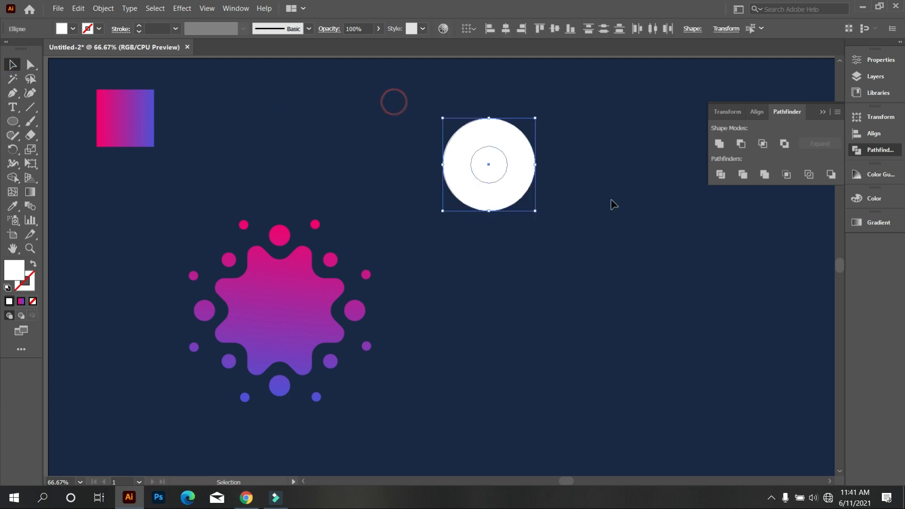
left_click(740, 143)
left_click(649, 219)
Create a 3-sided polygon with a 50 px radius and rotate it so its tip points left
left_click_drag(12, 121, 57, 163)
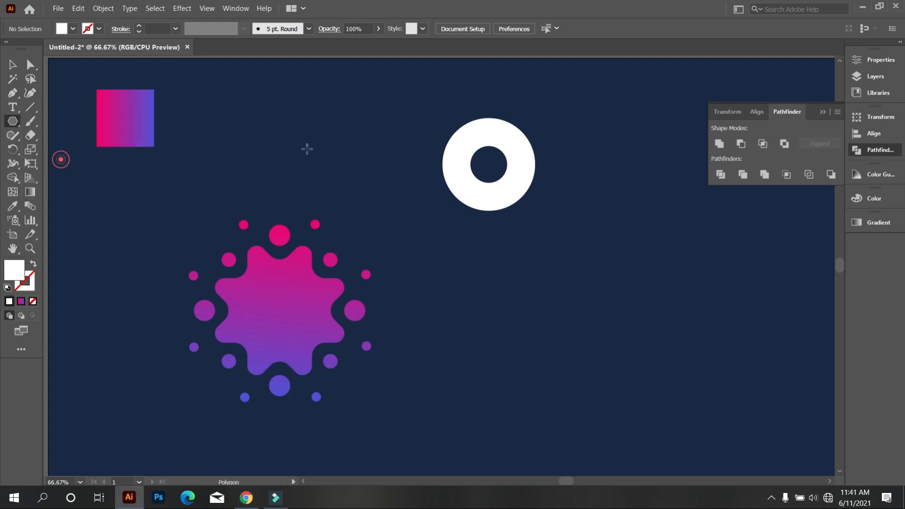
left_click(307, 148)
left_click(443, 271)
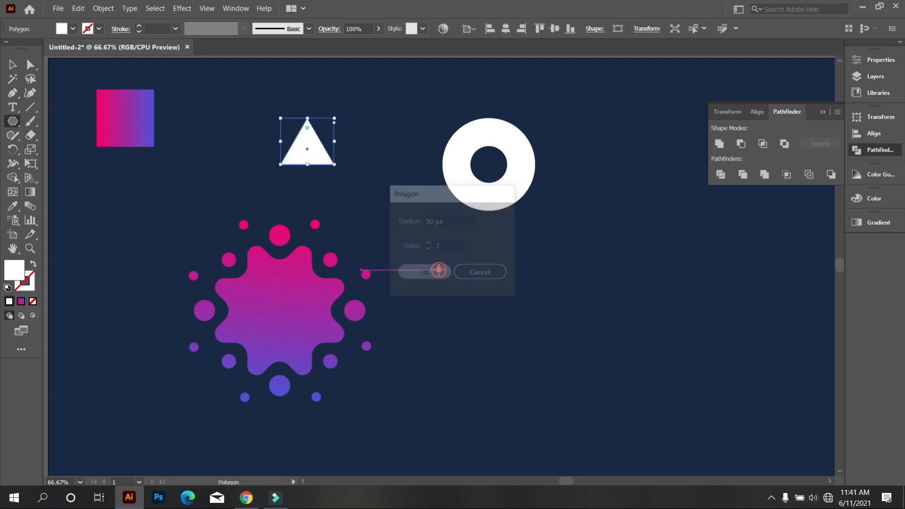
left_click(13, 64)
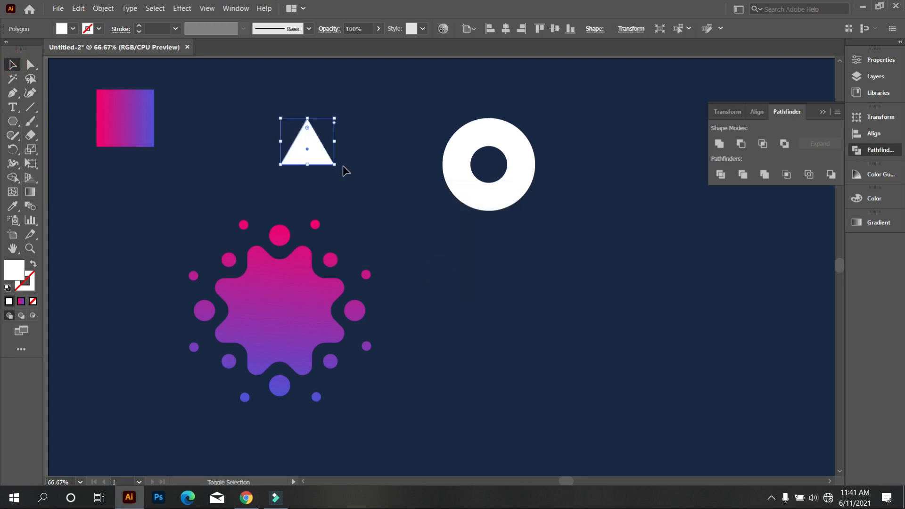
left_click_drag(341, 165, 354, 92)
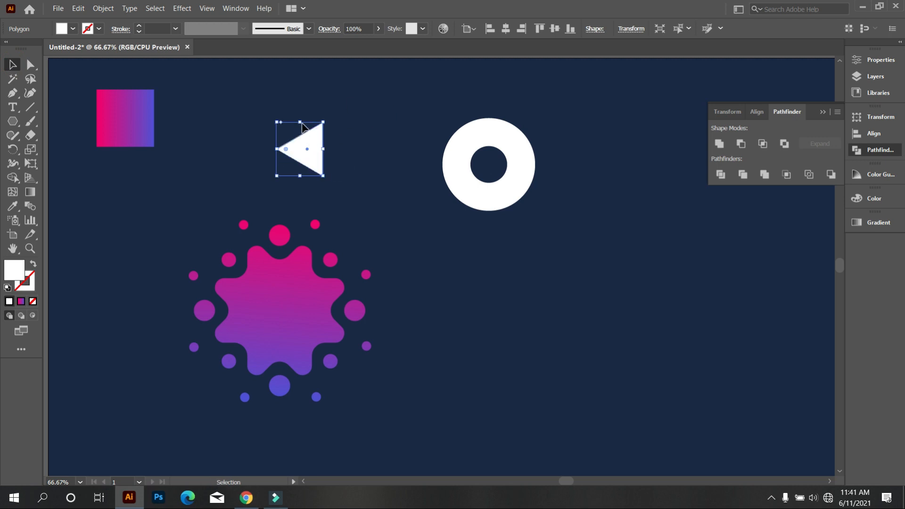
Place the triangle over the ring's right side with its tip at the centre and subtract it with Minus Front to form a C
left_click_drag(302, 121, 522, 157)
left_click(589, 255)
left_click_drag(431, 94, 590, 254)
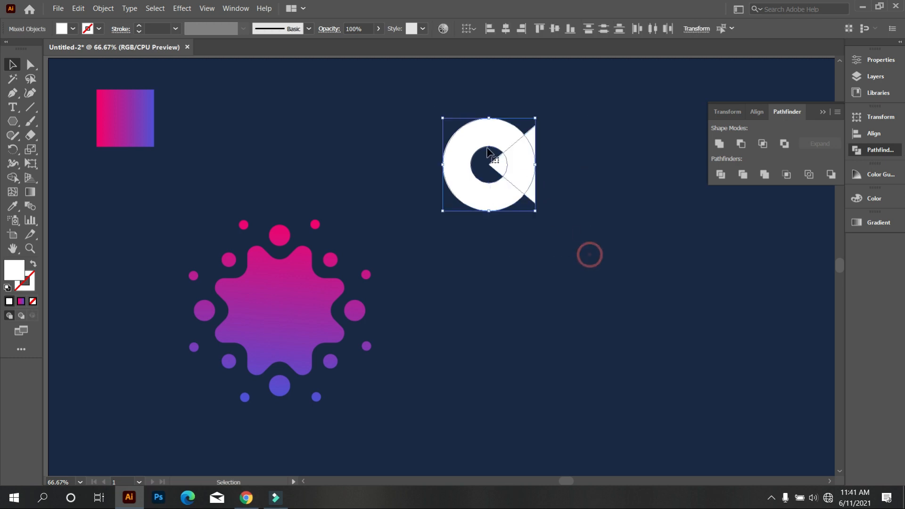
left_click(741, 143)
left_click(698, 215)
Move the white C onto the gear and scale it down proportionally to fit inside
left_click_drag(480, 204, 281, 346)
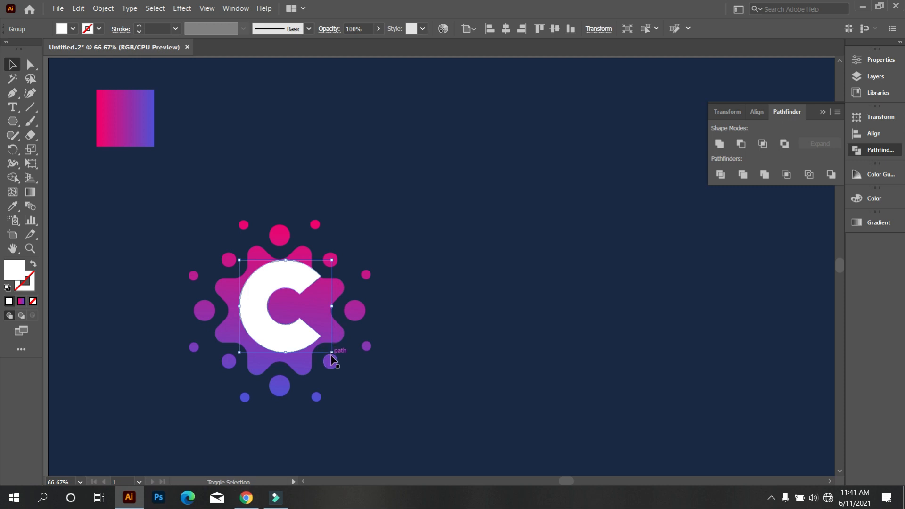
left_click_drag(333, 354, 304, 332)
left_click(383, 384)
Select the gear logo and the C together and align their centres horizontally and vertically
left_click_drag(409, 417, 170, 215)
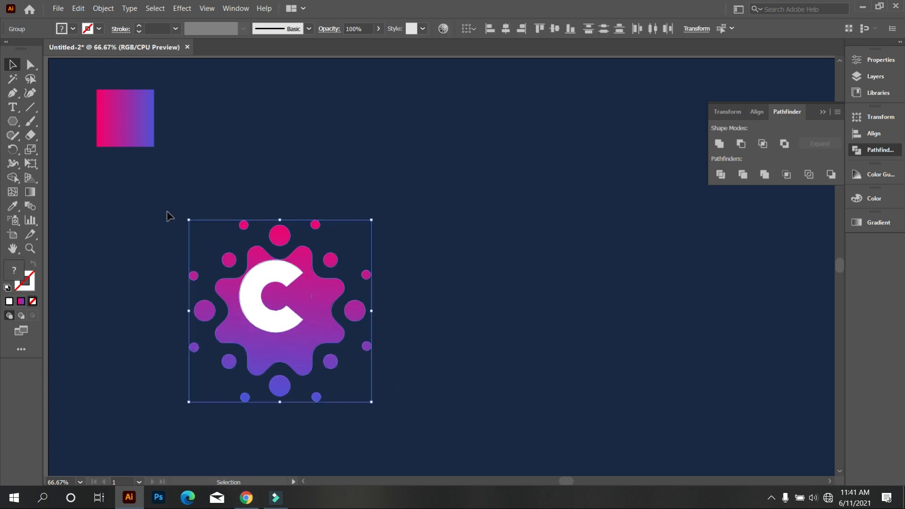
left_click(506, 29)
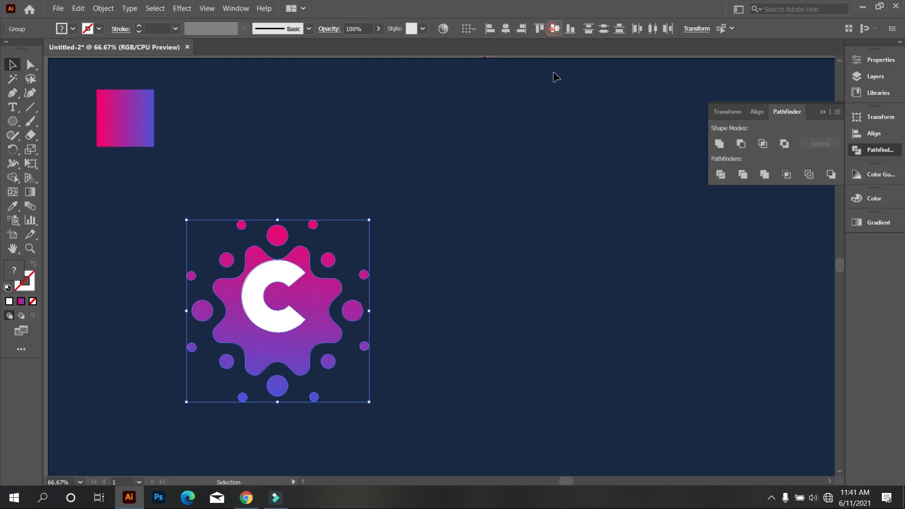
left_click(567, 113)
scroll(541, 179, "down", 2)
left_click_drag(481, 313, 337, 196)
left_click(503, 262)
scroll(436, 272, "up", 1)
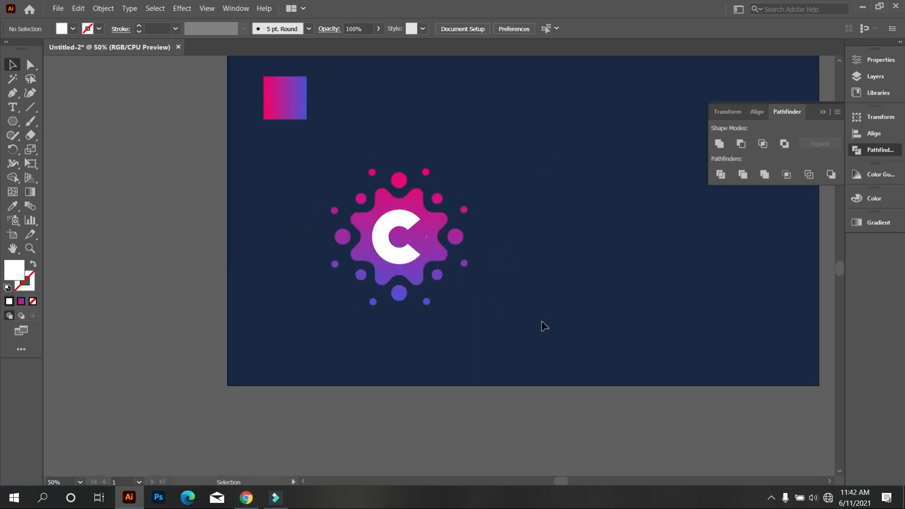
Scale the C down a little about its own centre within the gear
left_click(406, 257)
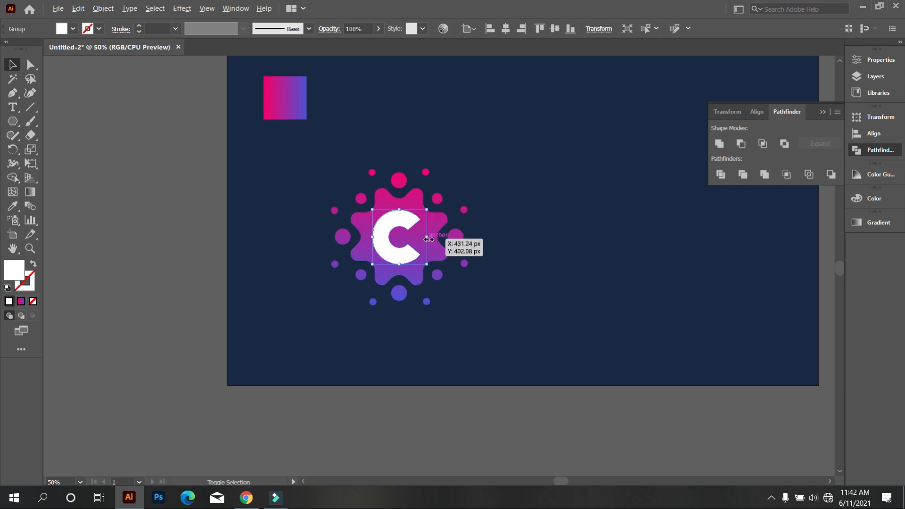
left_click_drag(427, 239, 419, 239)
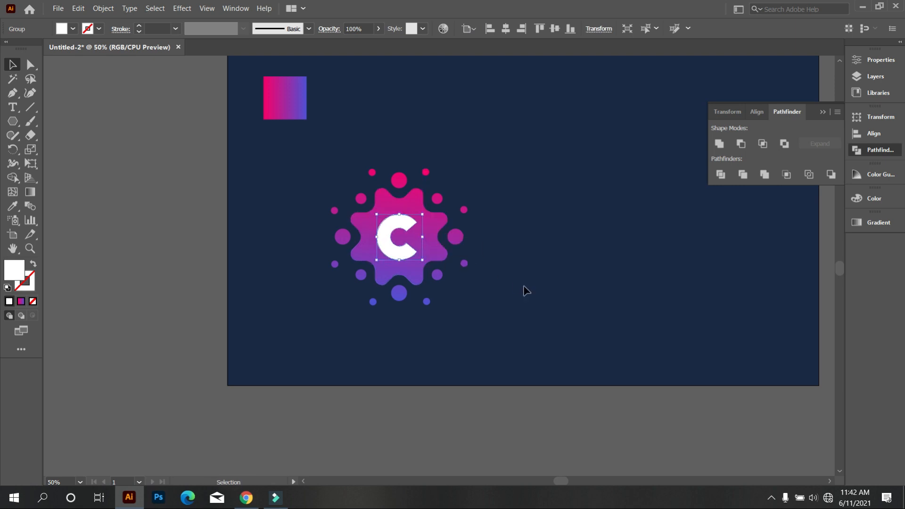
left_click(525, 287)
left_click_drag(513, 330, 296, 176)
left_click(580, 225)
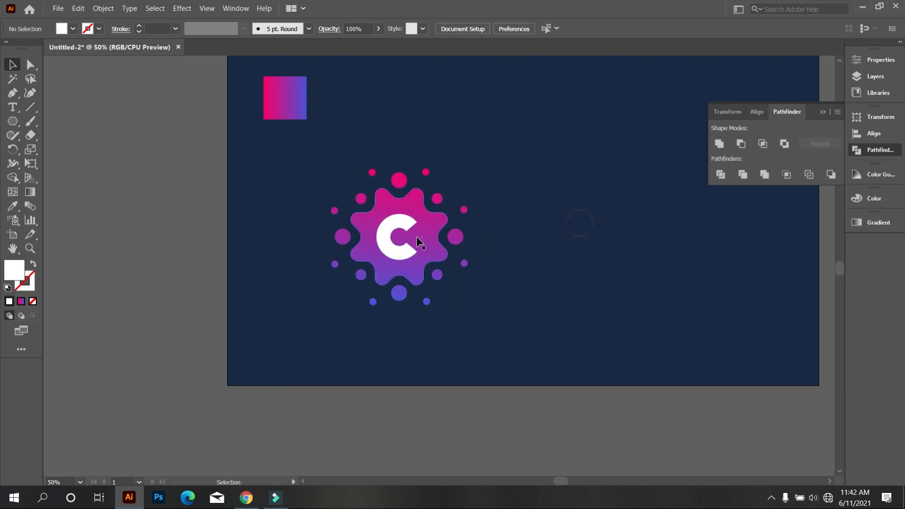
scroll(399, 248, "up", 2)
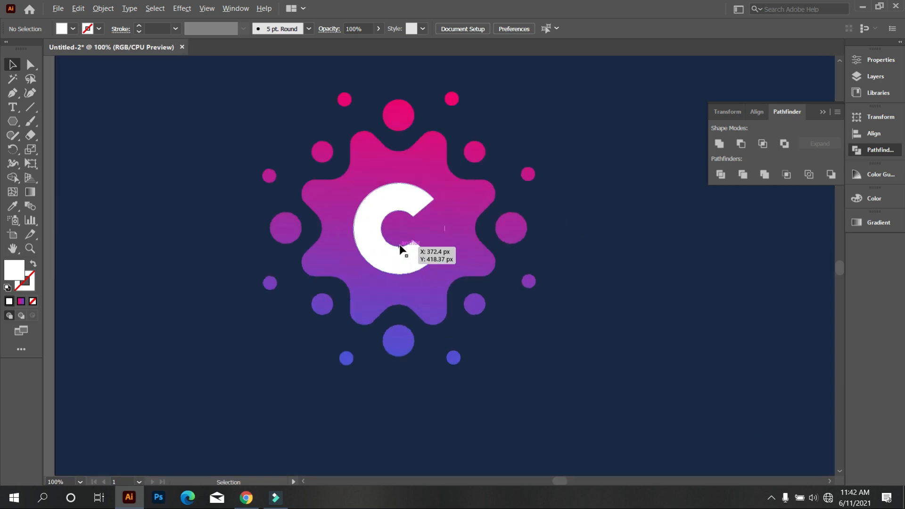
Enlarge the C slightly about its centre and realign it with the gear horizontally and vertically
left_click(391, 267)
left_click_drag(453, 229, 449, 230)
scroll(515, 293, "down", 1)
left_click_drag(577, 356, 297, 153)
left_click(500, 30)
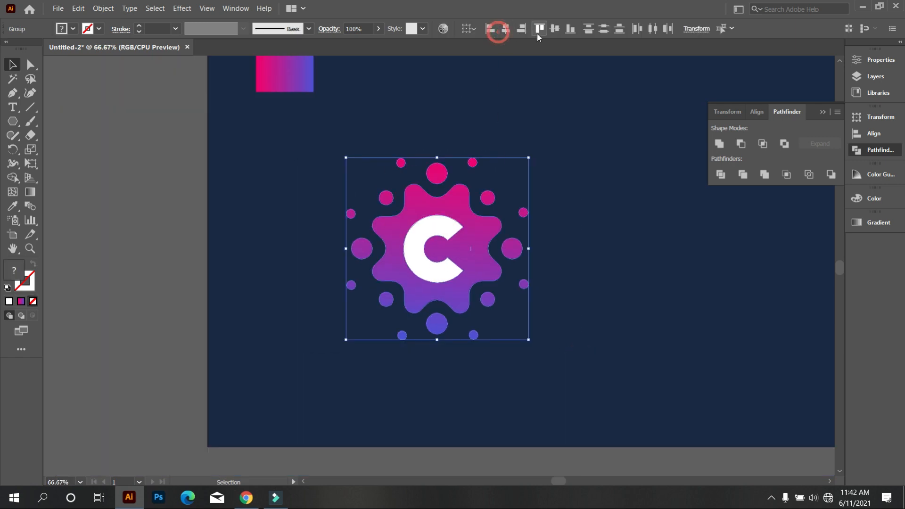
left_click(554, 28)
Group the gear logo with the C and centre the group on the artboard horizontally and vertically
right_click(555, 90)
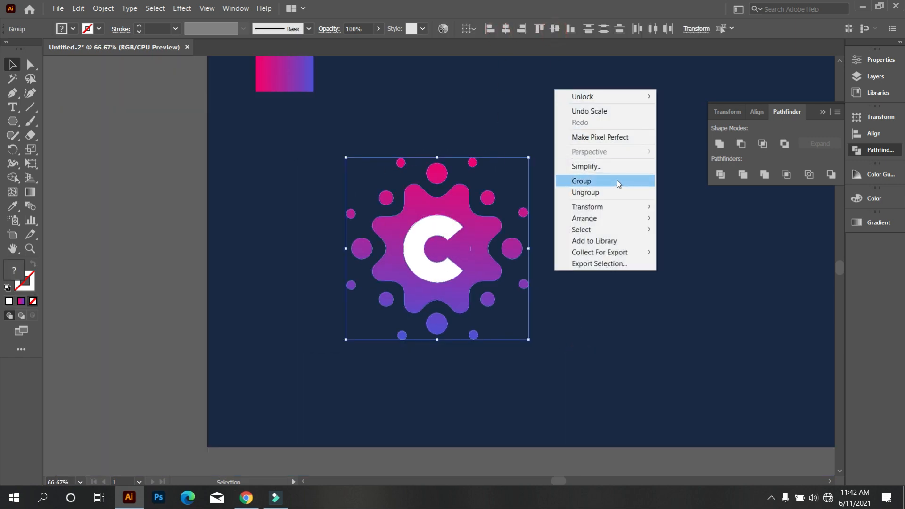
left_click(616, 181)
scroll(535, 184, "down", 1)
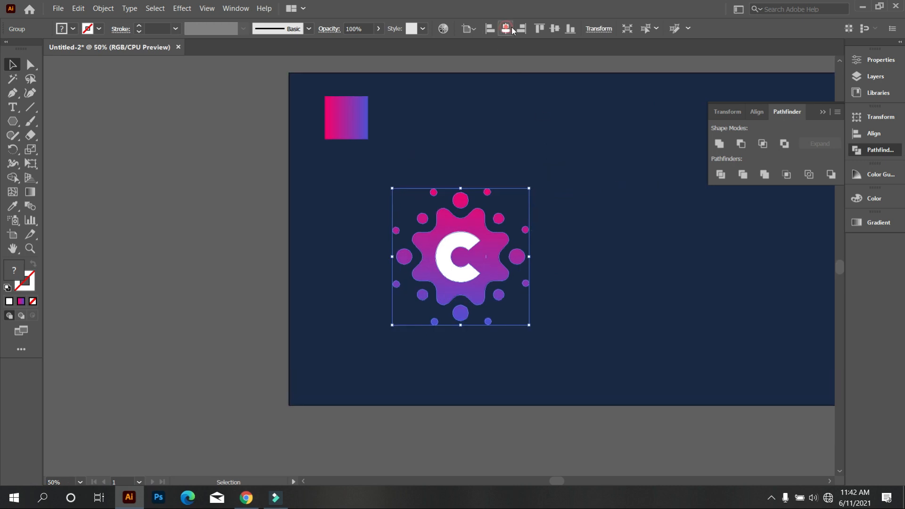
left_click(506, 28)
left_click(554, 29)
left_click(504, 145)
Collapse the Pathfinder panel and inspect the finished logo up close and as a whole
scroll(490, 207, "down", 1)
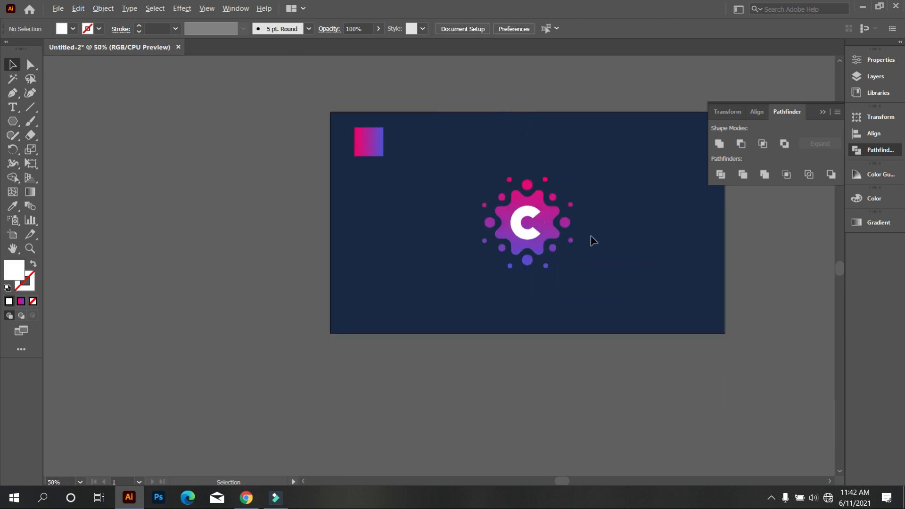
scroll(593, 240, "up", 3)
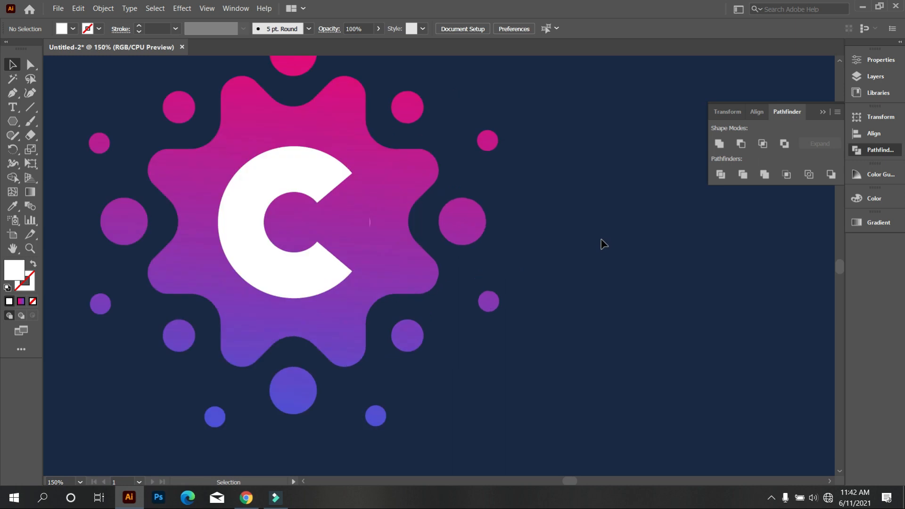
scroll(584, 256, "left", 2)
scroll(699, 261, "down", 1)
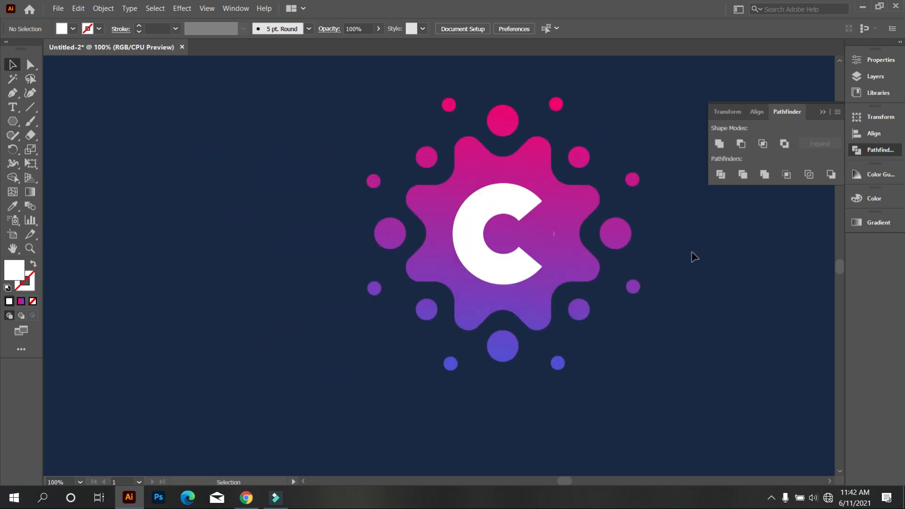
left_click(821, 113)
scroll(777, 222, "right", 2)
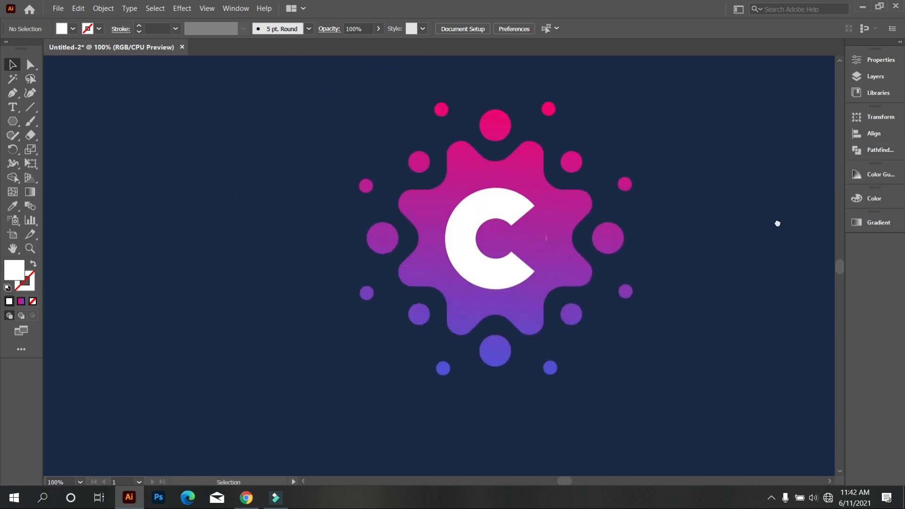